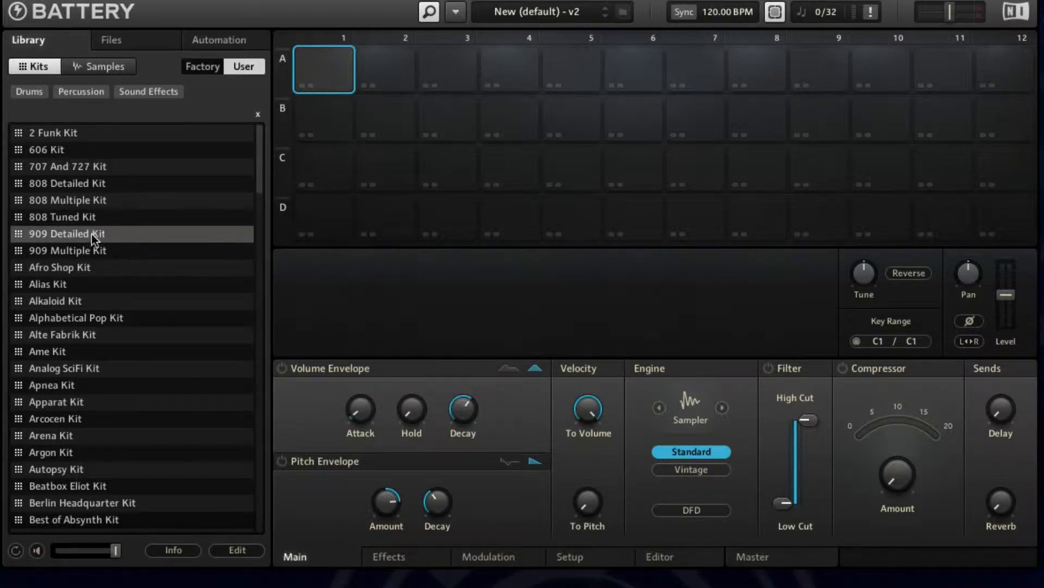
# Open the file browser and move up from the Walk folder to the user's home folder.
pyautogui.click(122, 44)
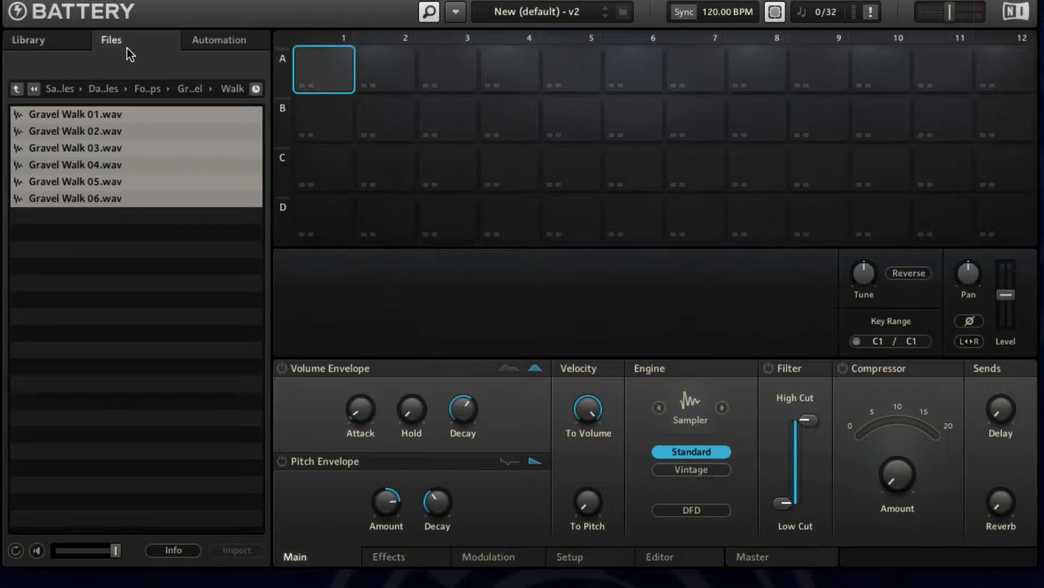
pyautogui.click(18, 89)
pyautogui.click(18, 89)
pyautogui.click(17, 90)
pyautogui.click(17, 89)
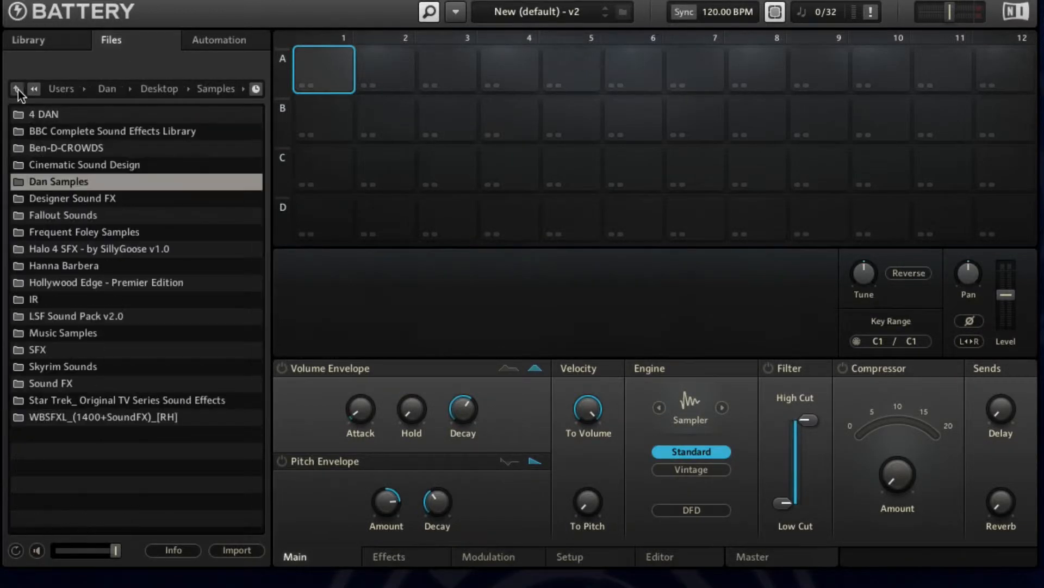
pyautogui.click(17, 89)
pyautogui.click(18, 90)
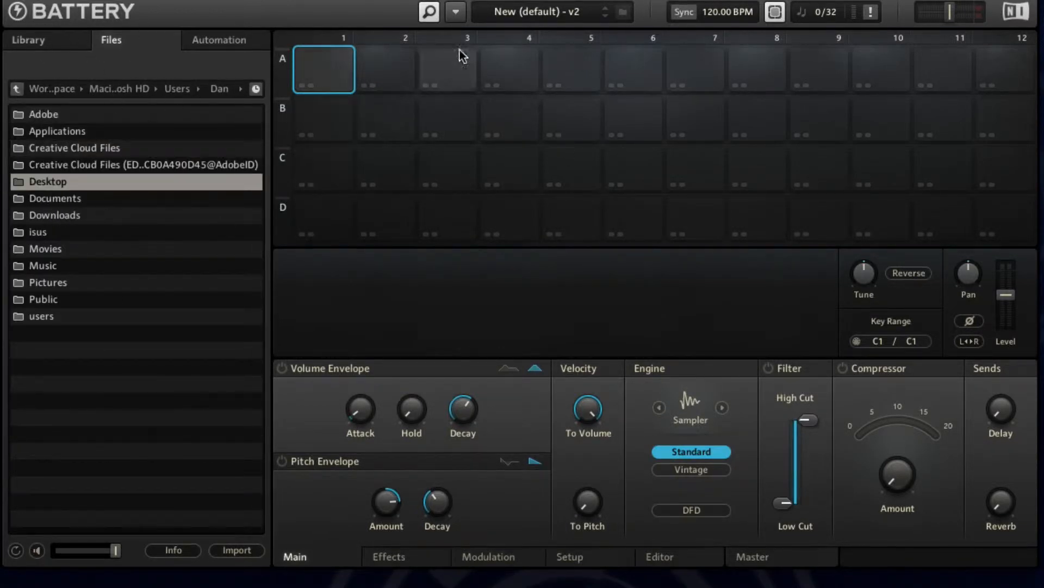
# Browse to the Footsteps > Gravel > Walk samples folder and load all six Gravel Walk files into the matrix starting at cell A1.
pyautogui.doubleClick(107, 184)
pyautogui.doubleClick(68, 152)
pyautogui.doubleClick(76, 183)
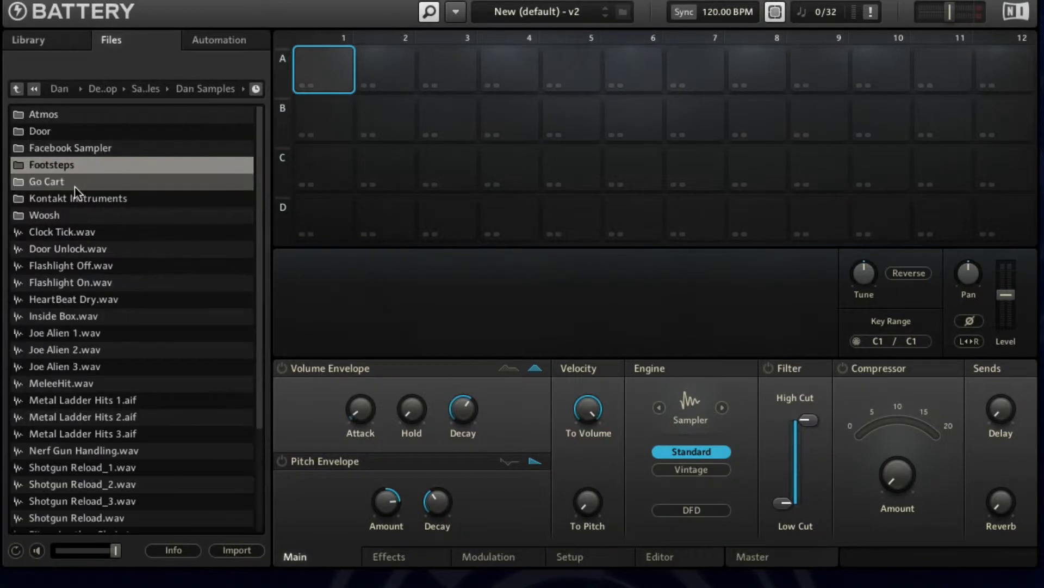
pyautogui.doubleClick(59, 162)
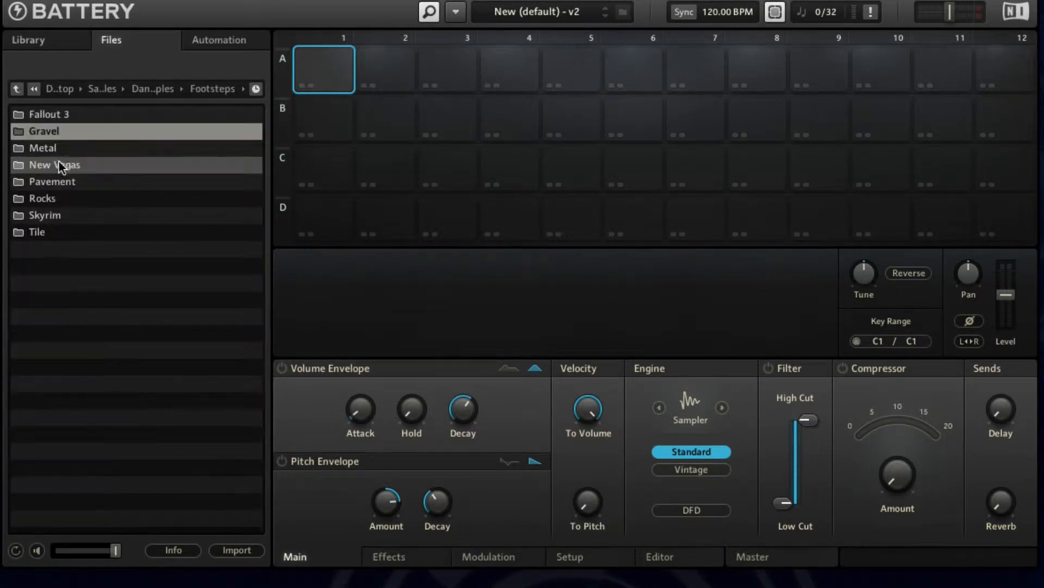
pyautogui.doubleClick(67, 133)
pyautogui.doubleClick(39, 119)
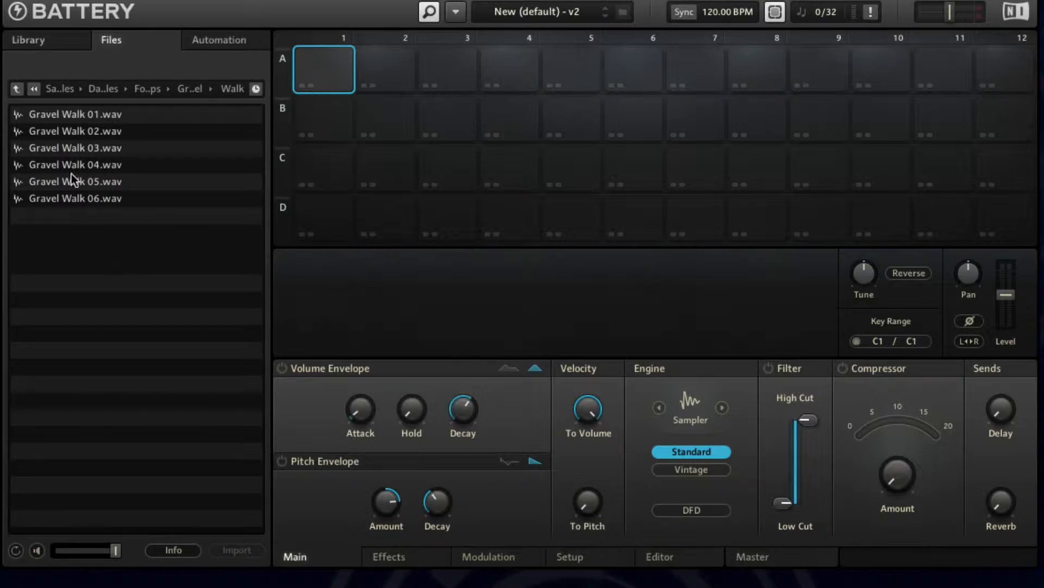
pyautogui.keyDown('shift'); pyautogui.click(85, 198); pyautogui.keyUp('shift')
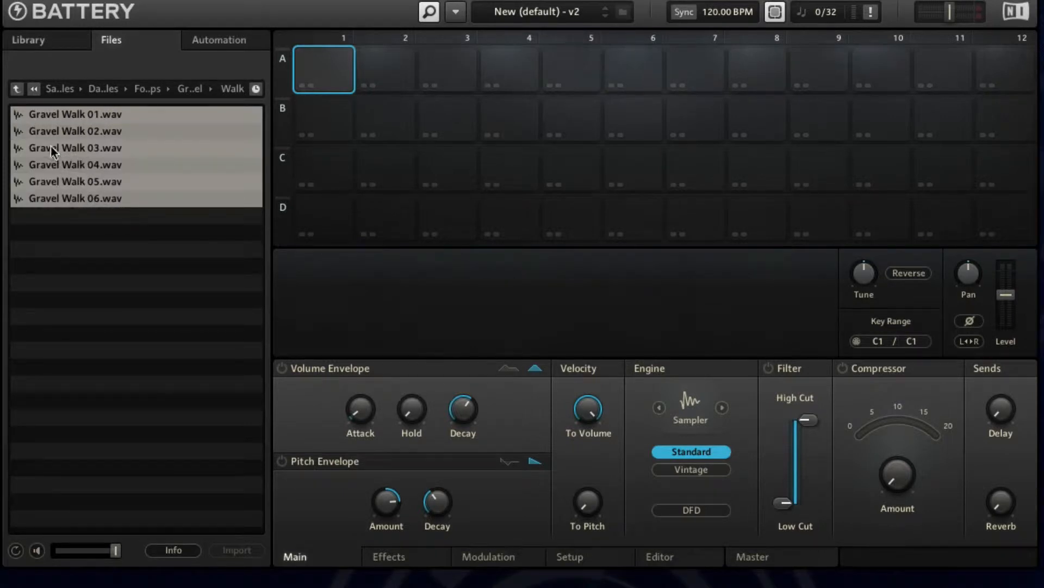
pyautogui.moveTo(50, 146); pyautogui.dragTo(341, 82)
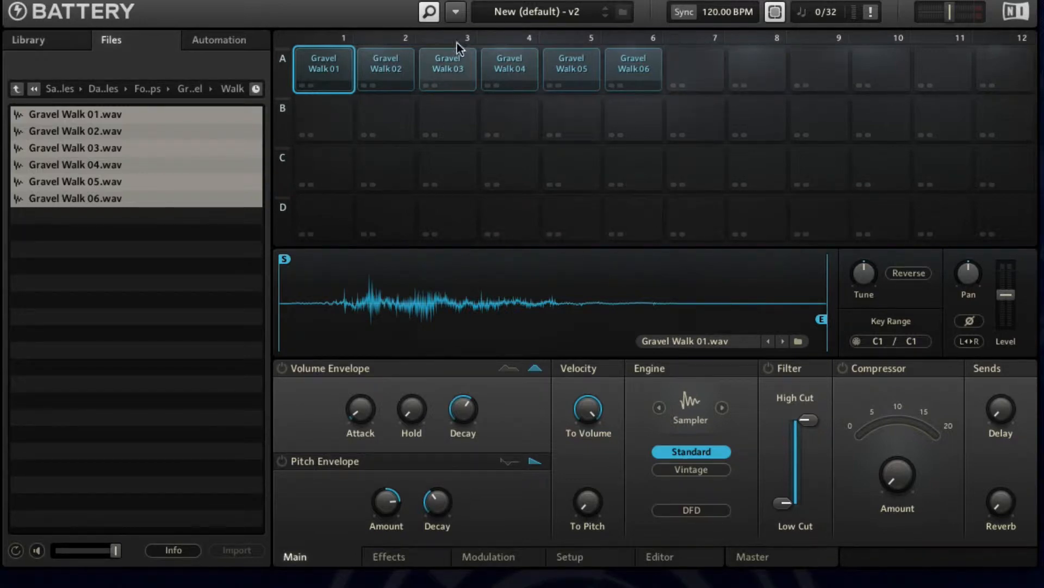
# Reduce the cell matrix to four columns, accepting the deletion of the last 8 columns.
pyautogui.click(458, 13)
pyautogui.moveTo(480, 62)
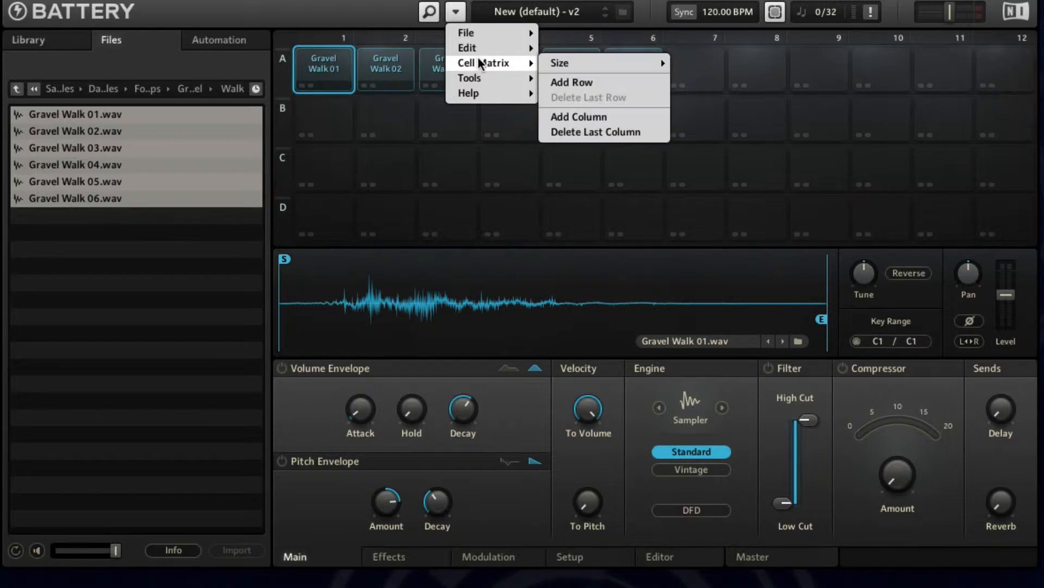
pyautogui.moveTo(620, 64)
pyautogui.click(688, 64)
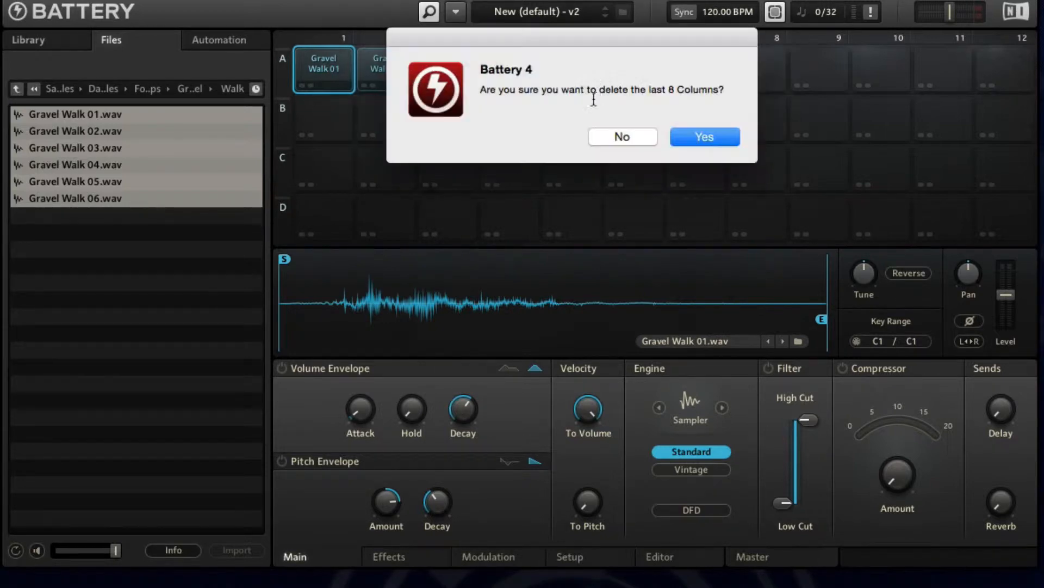
pyautogui.click(693, 135)
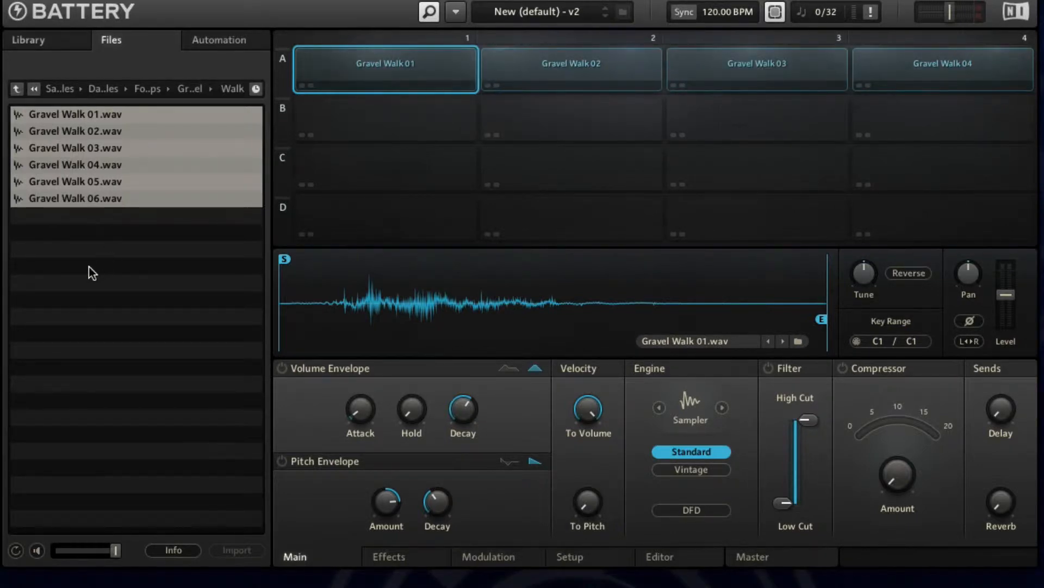
# Load Gravel Walk 05.wav and Gravel Walk 06.wav into row B starting at cell B1.
pyautogui.click(107, 182)
pyautogui.keyDown('shift'); pyautogui.click(105, 199); pyautogui.keyUp('shift')
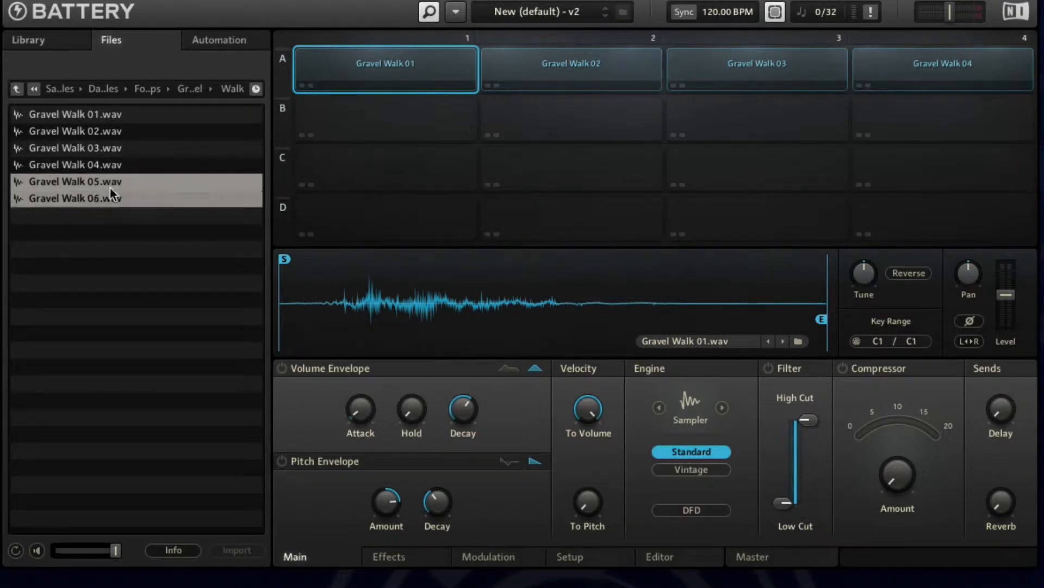
pyautogui.moveTo(112, 194); pyautogui.dragTo(365, 139)
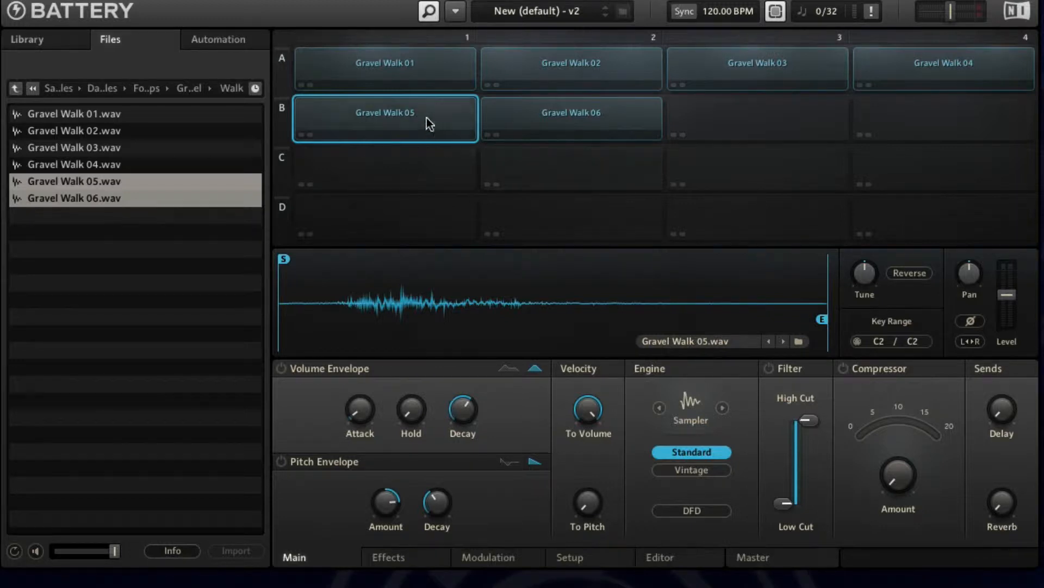
# Select all six Gravel Walk cells and assign them the single key C1 with key-range learn.
pyautogui.click(443, 70)
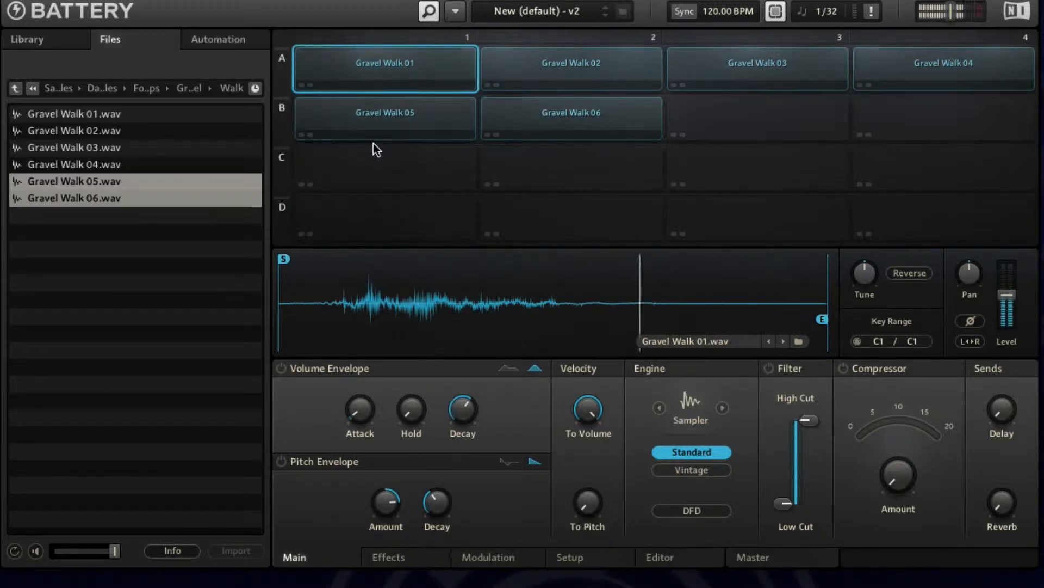
pyautogui.click(612, 125)
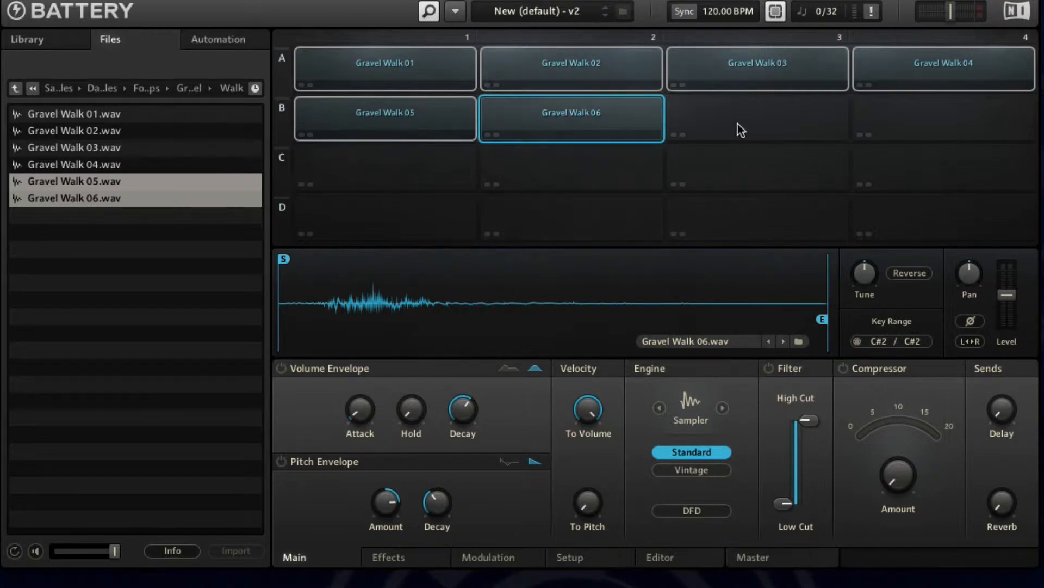
pyautogui.click(858, 341)
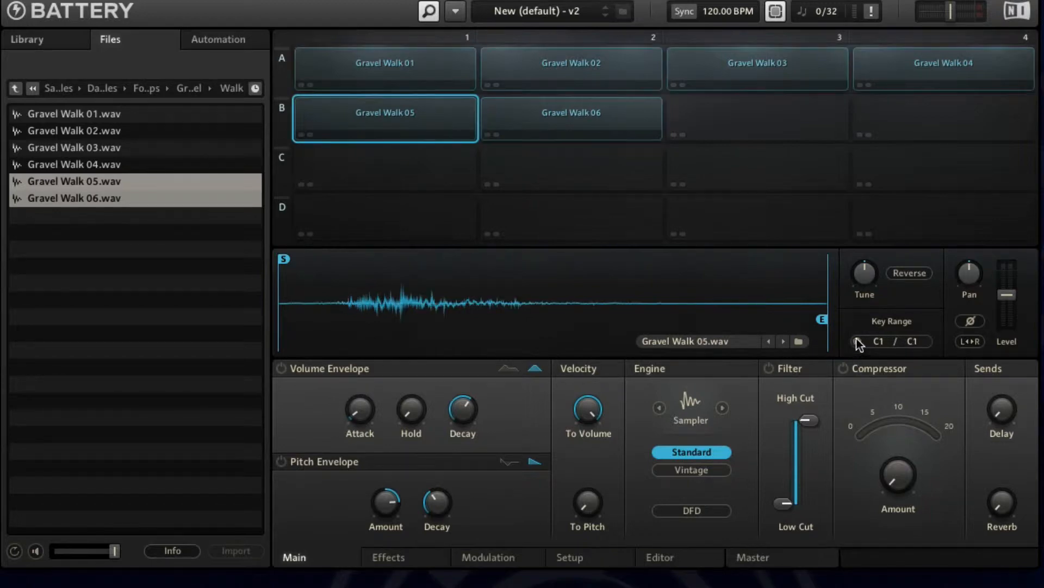
# Check the key range of the individual Gravel Walk cells.
pyautogui.click(373, 74)
pyautogui.click(526, 90)
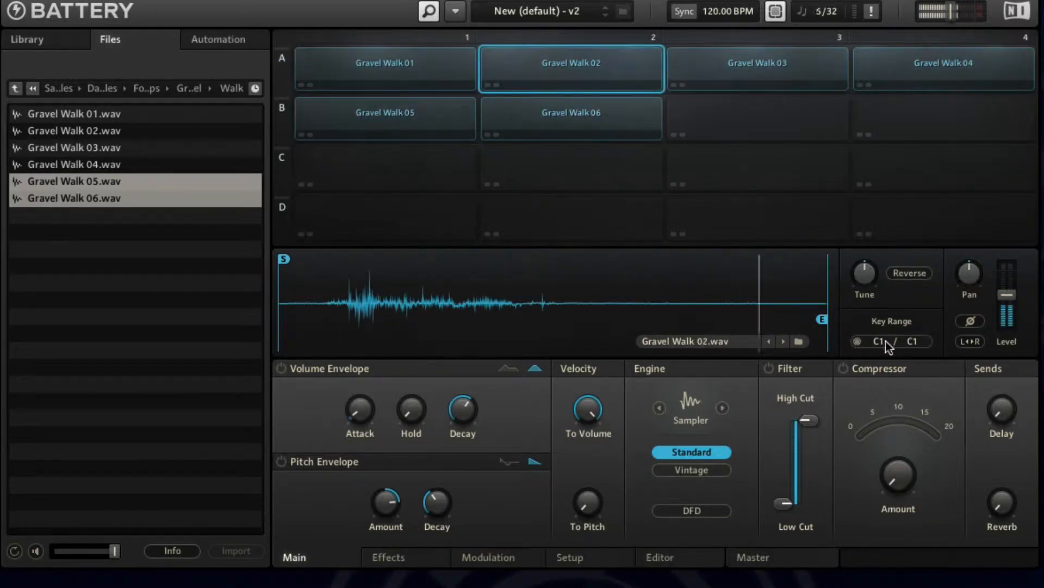
pyautogui.click(720, 81)
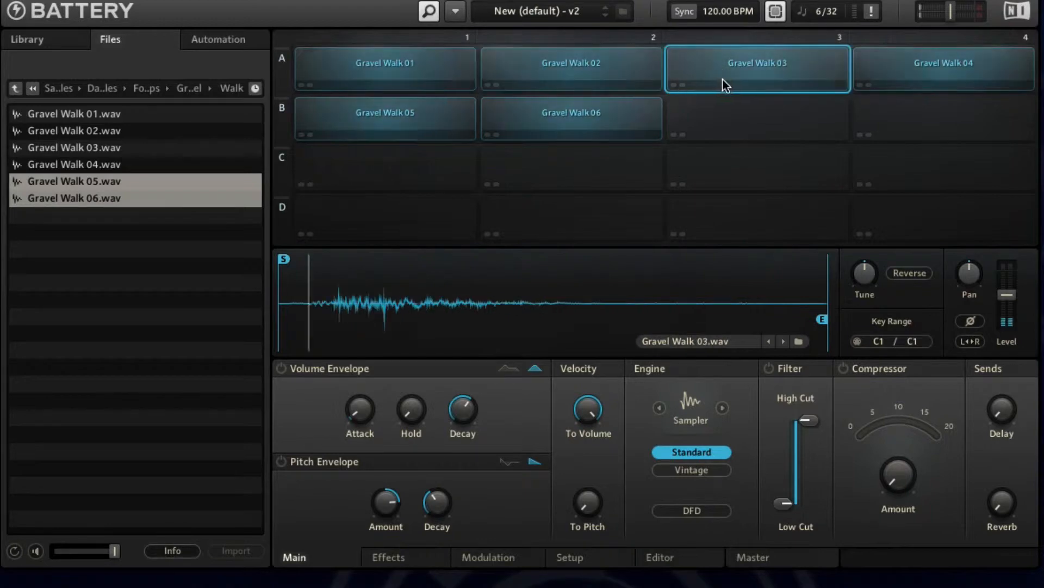
pyautogui.click(900, 88)
pyautogui.click(583, 133)
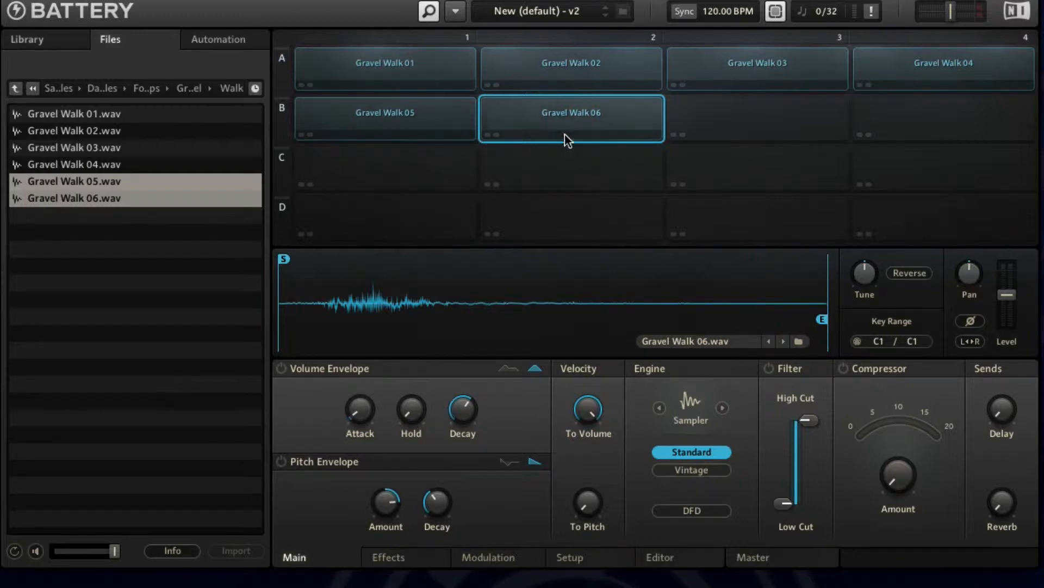
# Turn the velocity To Volume amount down to its minimum for all six Gravel Walk cells.
pyautogui.keyDown('shift'); pyautogui.click(396, 86); pyautogui.keyUp('shift')
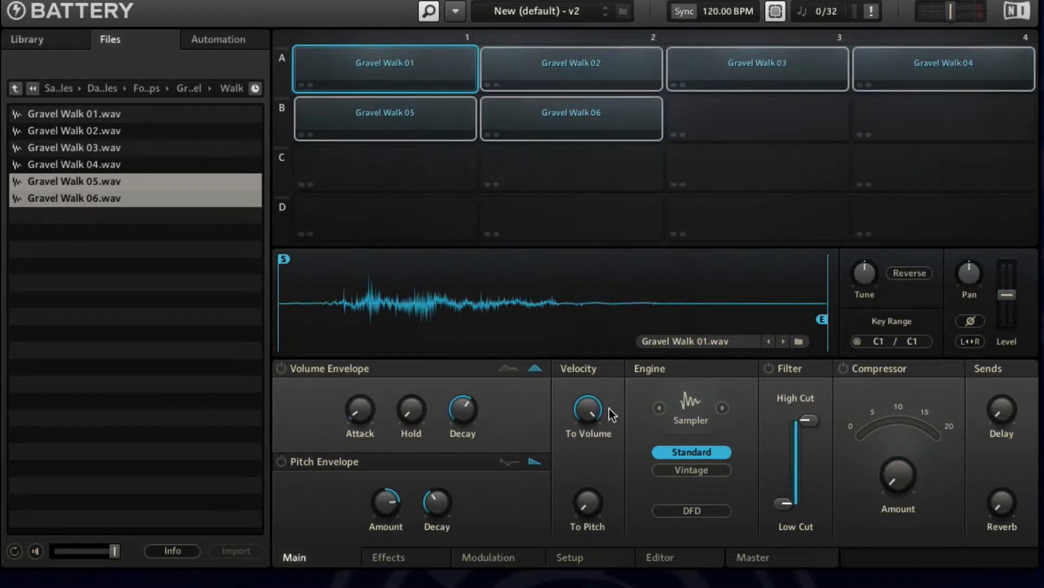
pyautogui.moveTo(607, 433)
pyautogui.moveTo(588, 419); pyautogui.dragTo(589, 474)
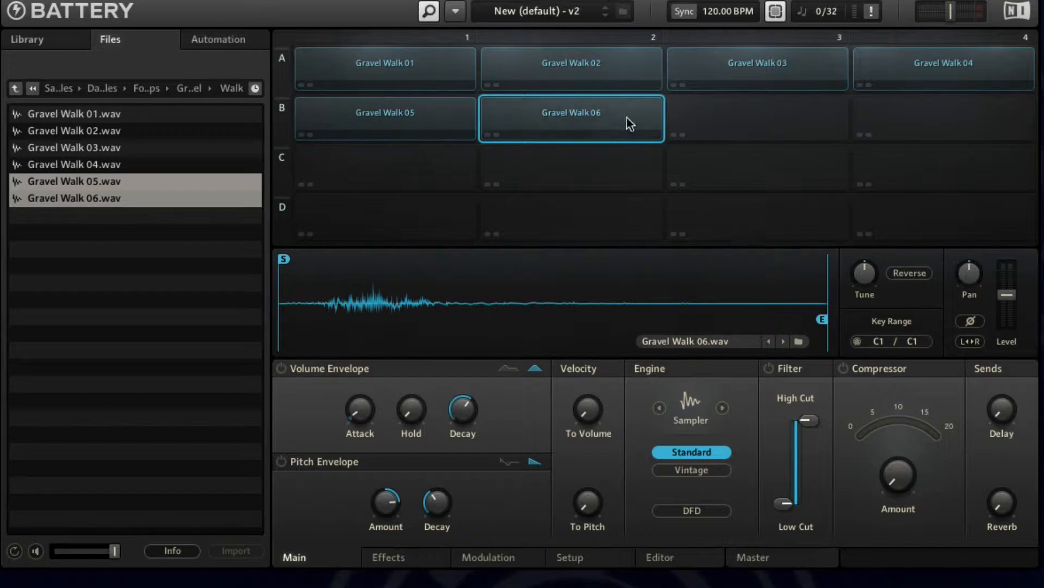
# Set the cell activation condition of all six Gravel Walk cells to Cycle Random.
pyautogui.click(599, 556)
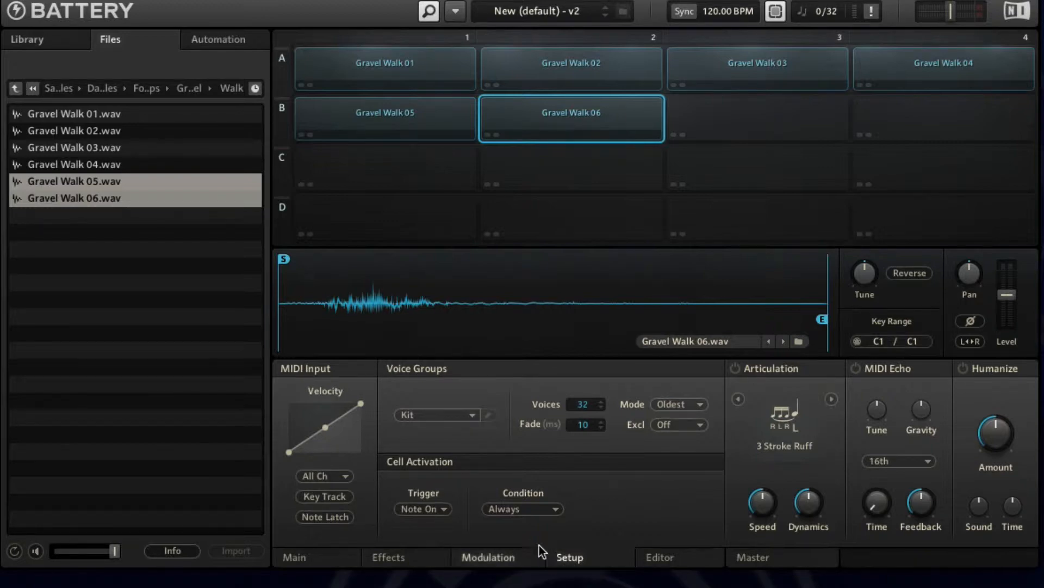
pyautogui.click(351, 87)
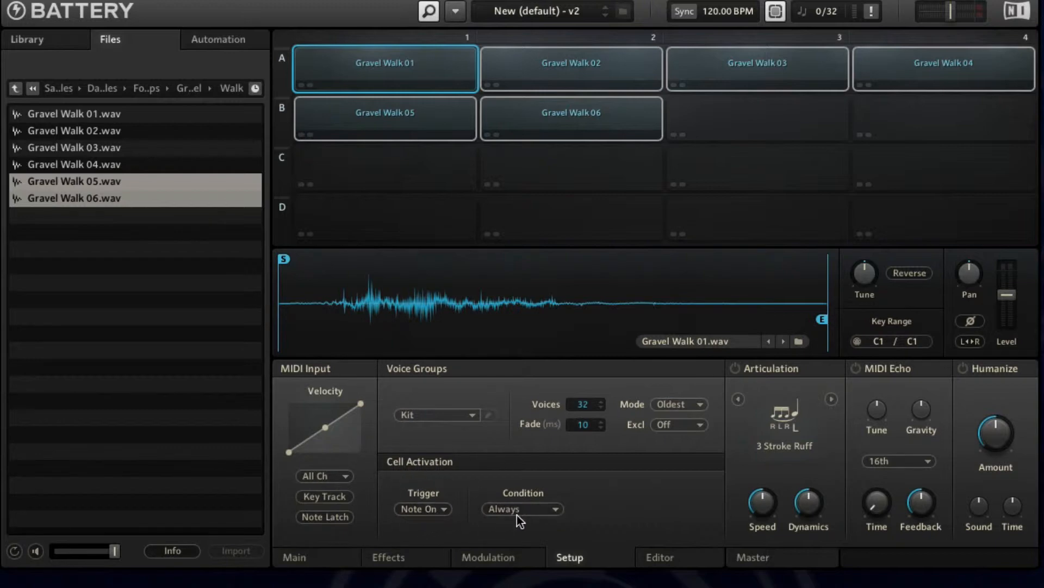
pyautogui.click(538, 514)
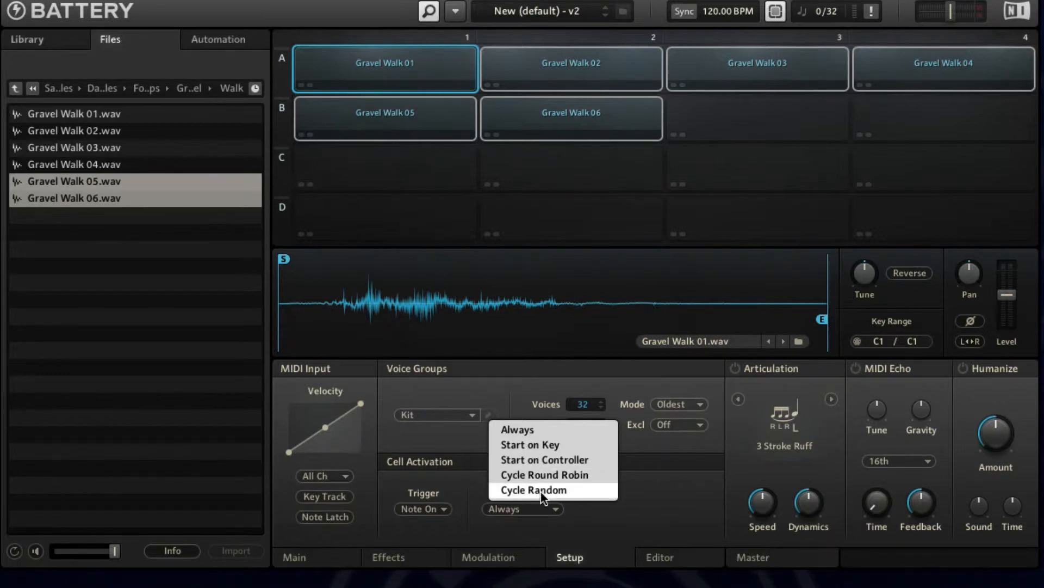
pyautogui.click(540, 490)
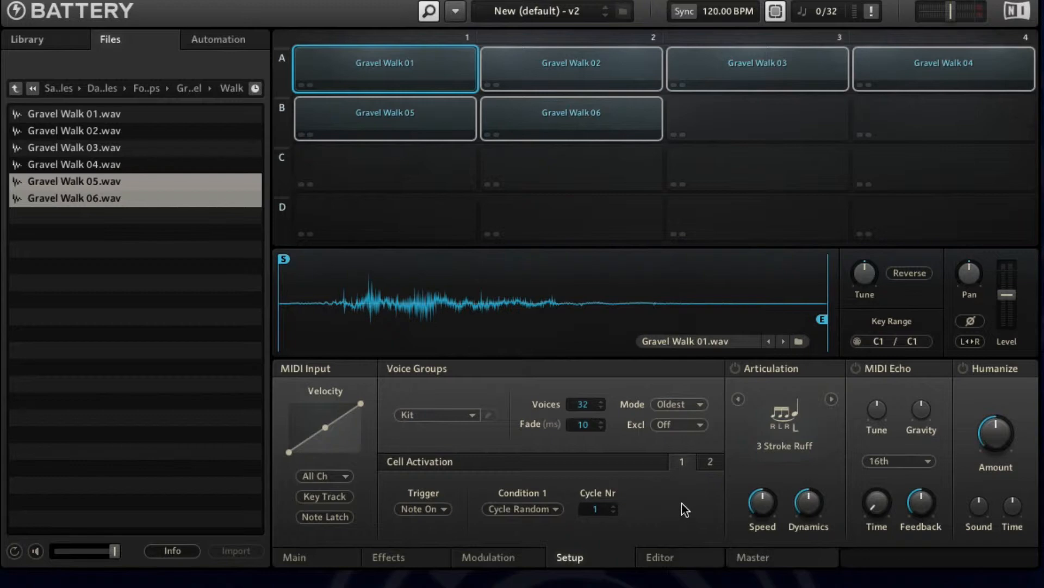
pyautogui.click(555, 94)
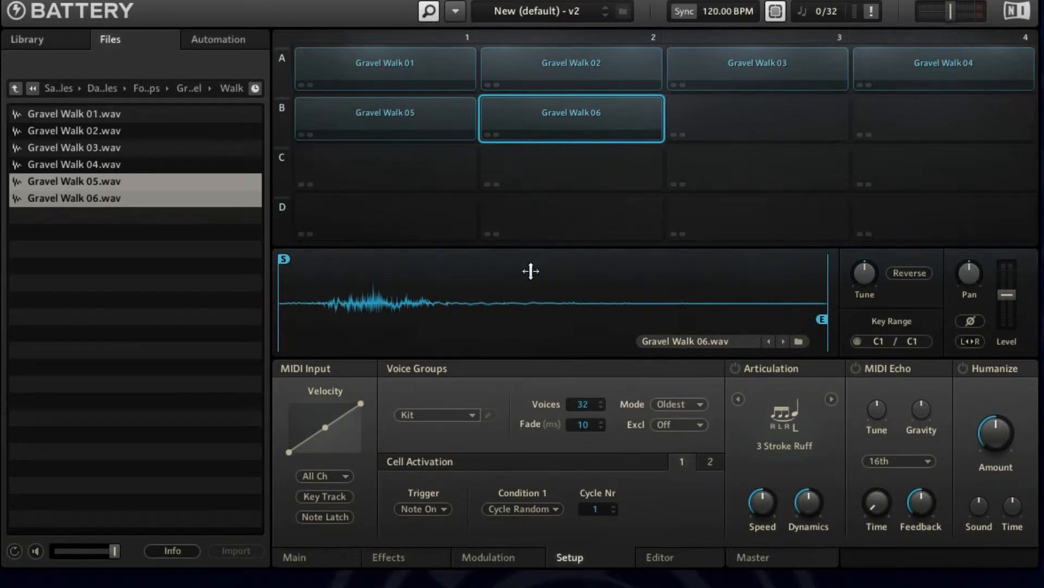
# Set the cell activation condition of all six Gravel Walk cells to Cycle Round Robin.
pyautogui.keyDown('shift'); pyautogui.click(406, 87); pyautogui.keyUp('shift')
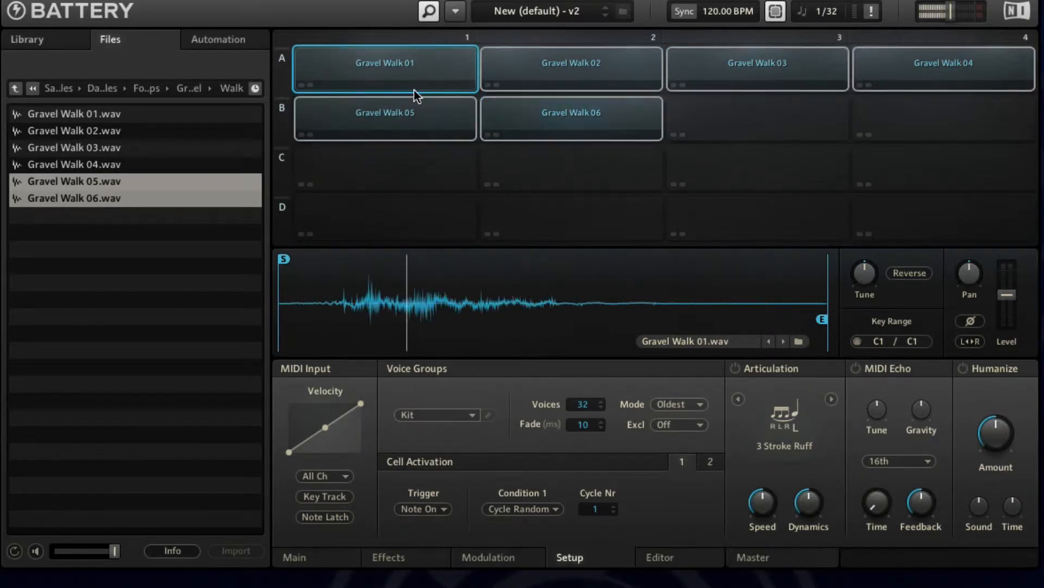
pyautogui.click(524, 509)
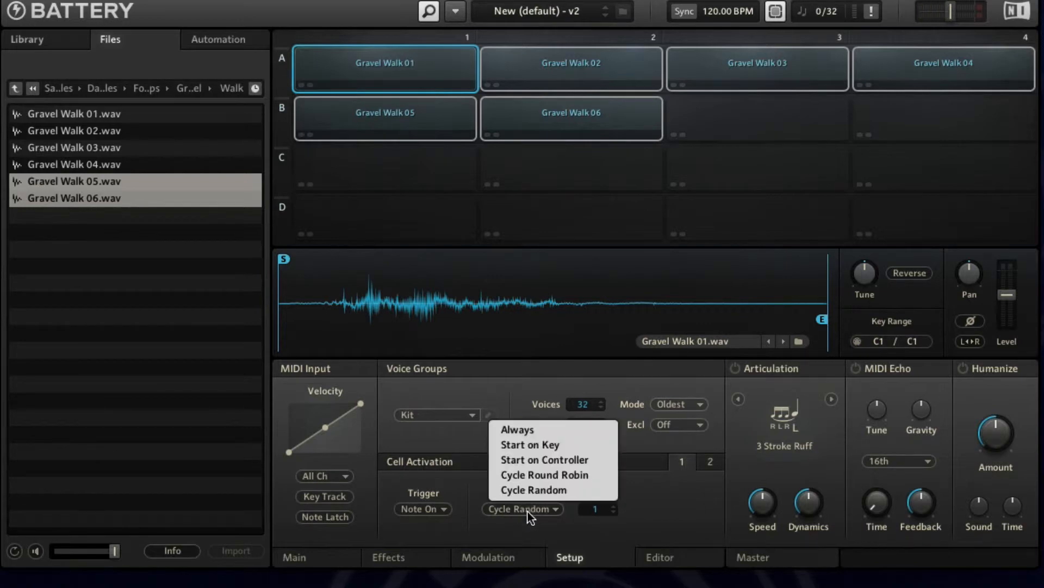
pyautogui.click(553, 477)
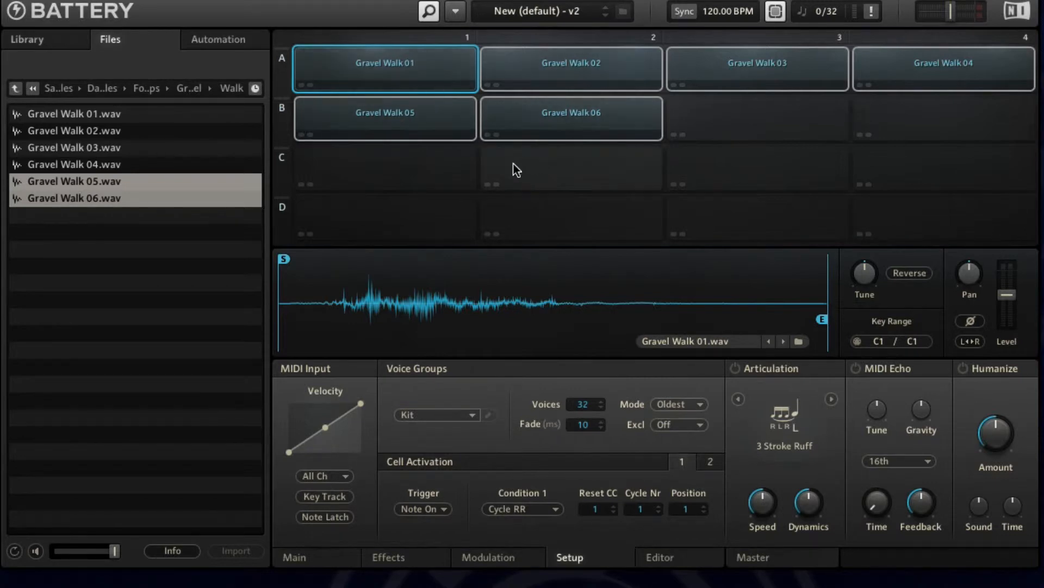
# Number the cell activation positions of Gravel Walk 01 to 06 from 1 to 6 in order.
pyautogui.click(394, 77)
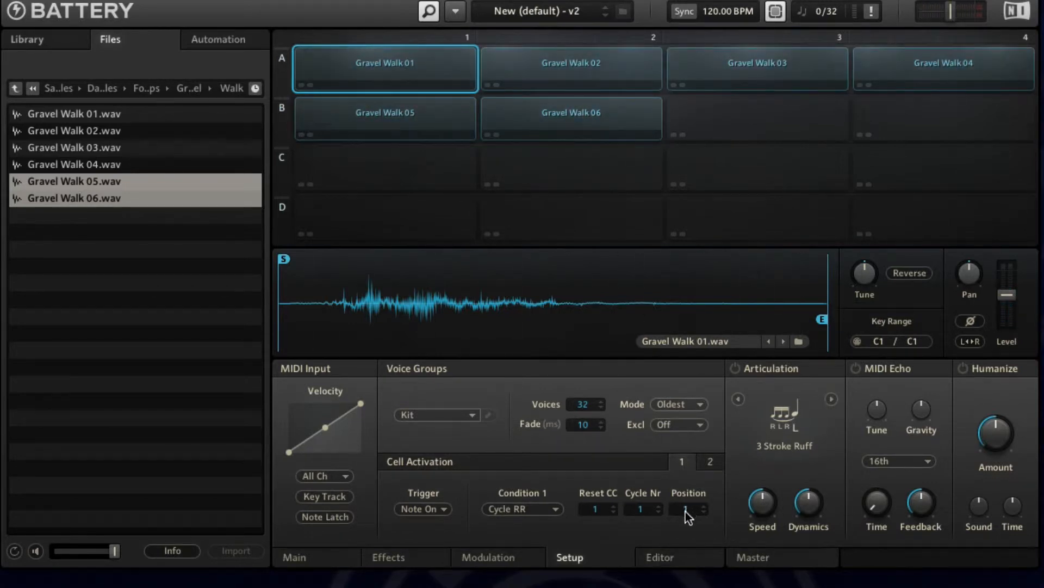
pyautogui.click(533, 73)
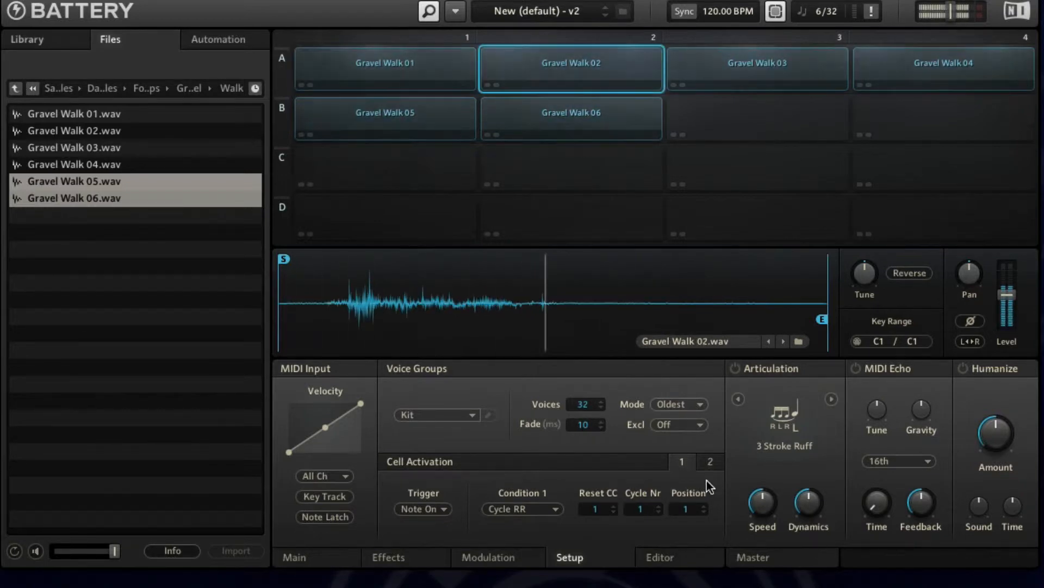
pyautogui.click(704, 512)
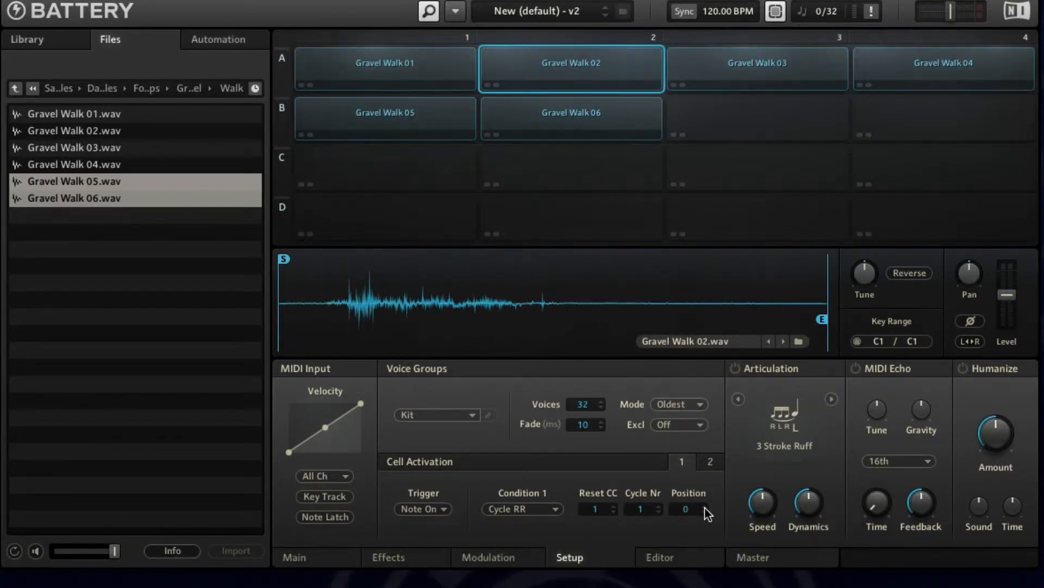
pyautogui.click(704, 506)
pyautogui.click(750, 76)
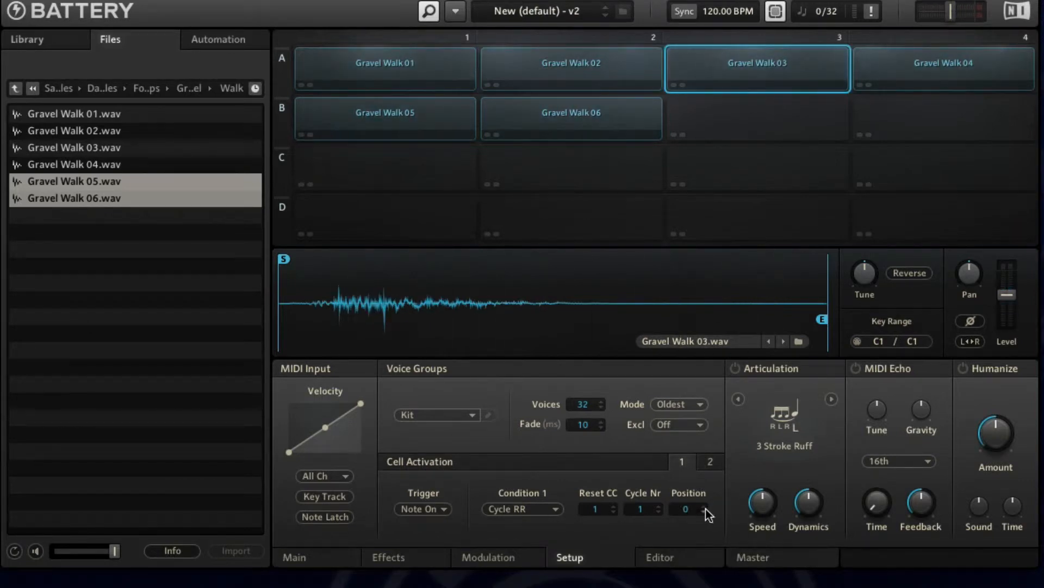
pyautogui.click(879, 141)
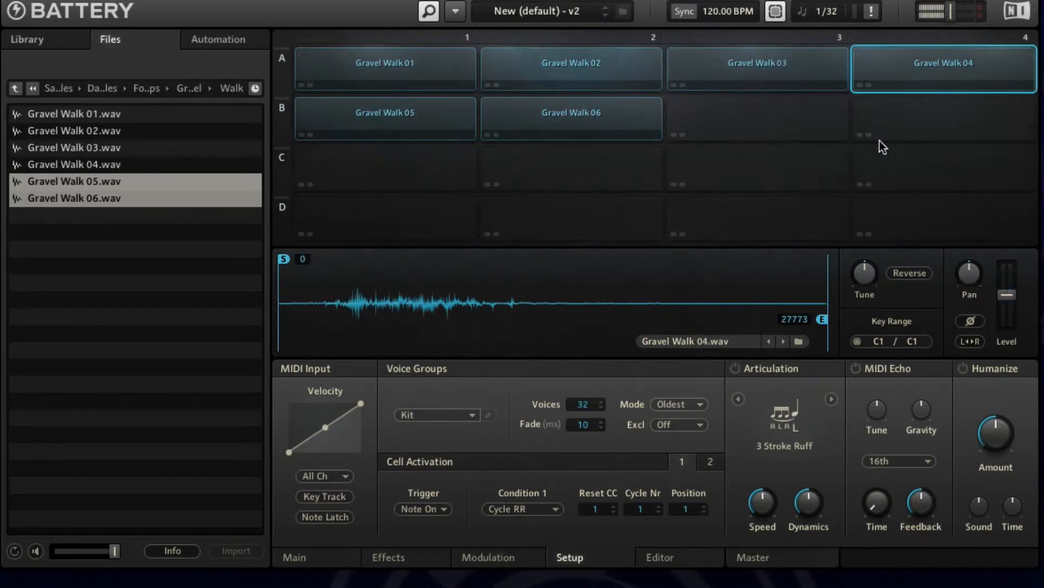
pyautogui.click(705, 505)
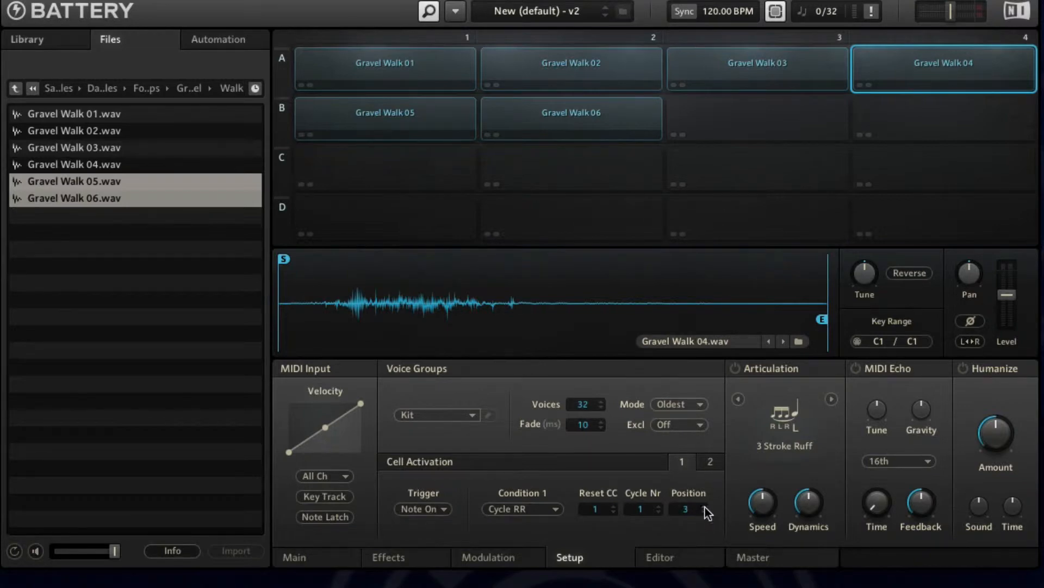
pyautogui.click(394, 103)
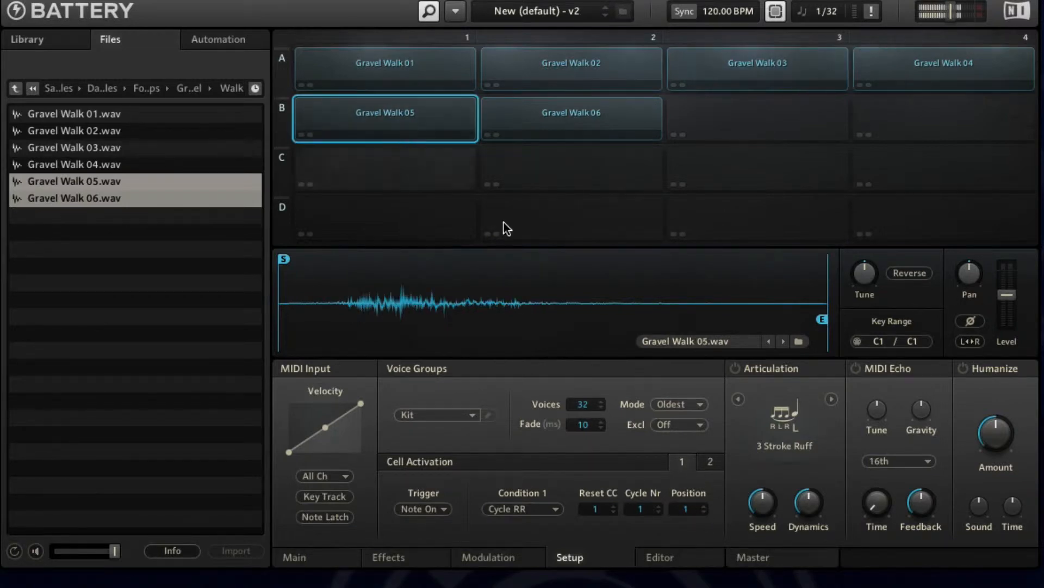
pyautogui.click(572, 122)
pyautogui.click(705, 506)
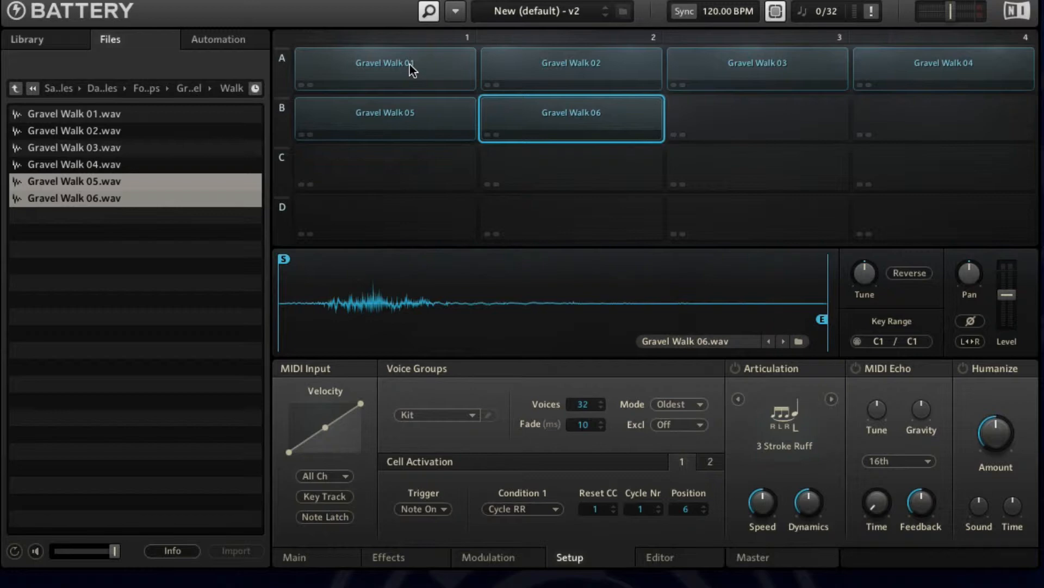
# Set the cell activation condition of all six Gravel Walk cells to Cycle Random.
pyautogui.click(382, 66)
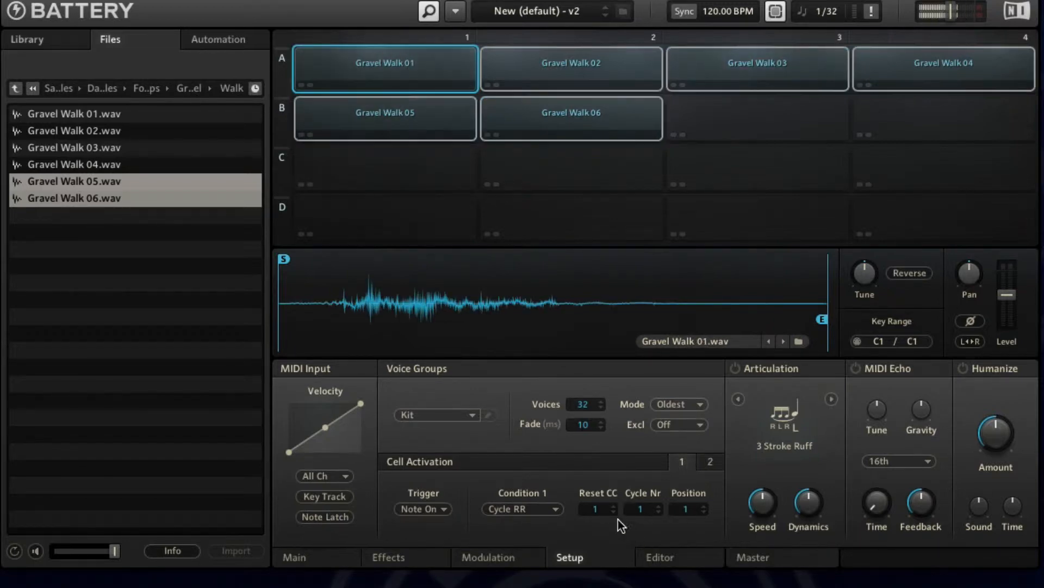
pyautogui.click(537, 508)
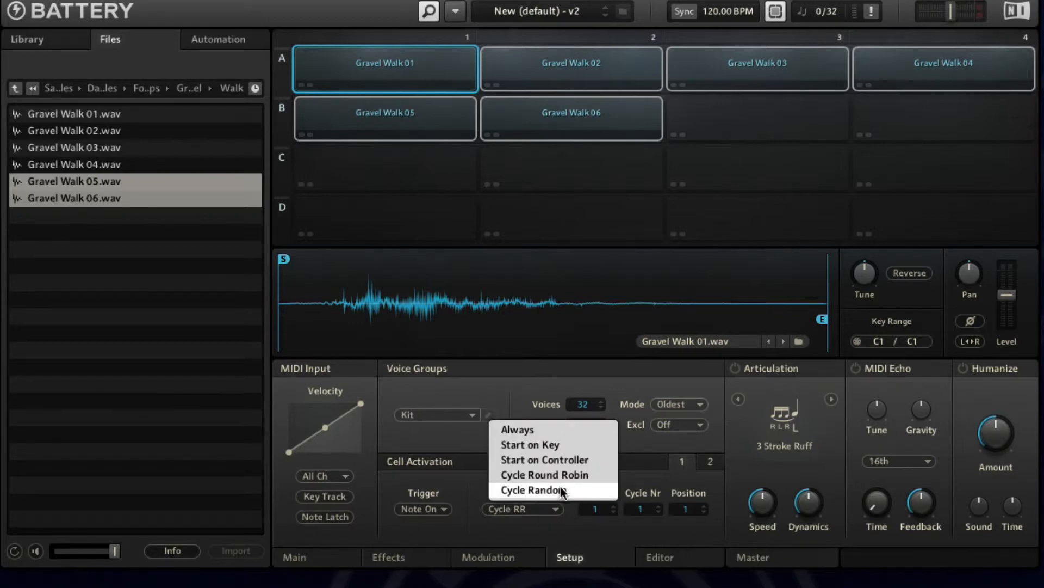
pyautogui.click(560, 488)
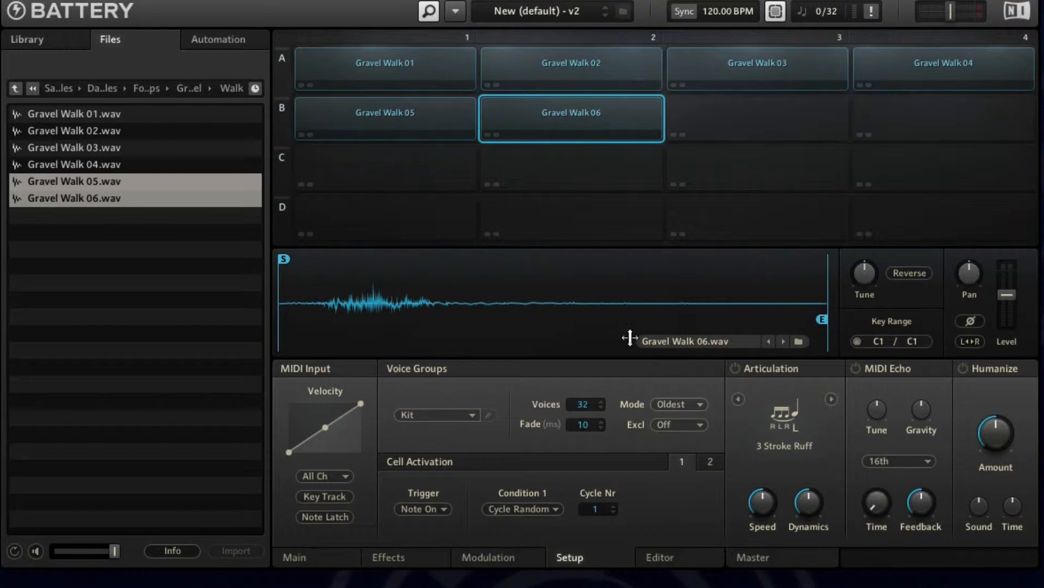
# Route Random Bipolar to Tune in the first modulation slot of all six Gravel Walk cells.
pyautogui.click(507, 565)
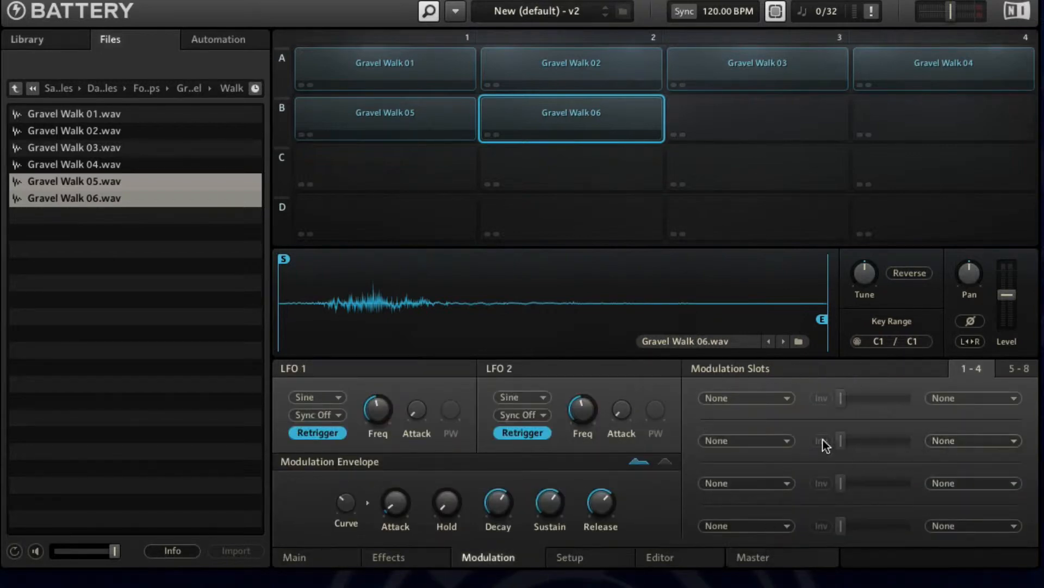
pyautogui.click(397, 88)
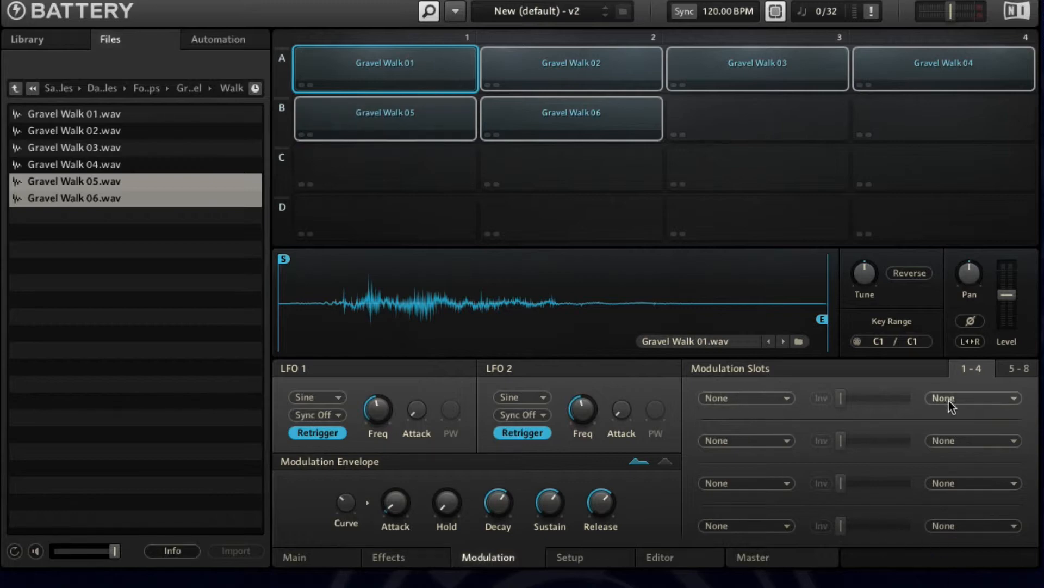
pyautogui.click(772, 399)
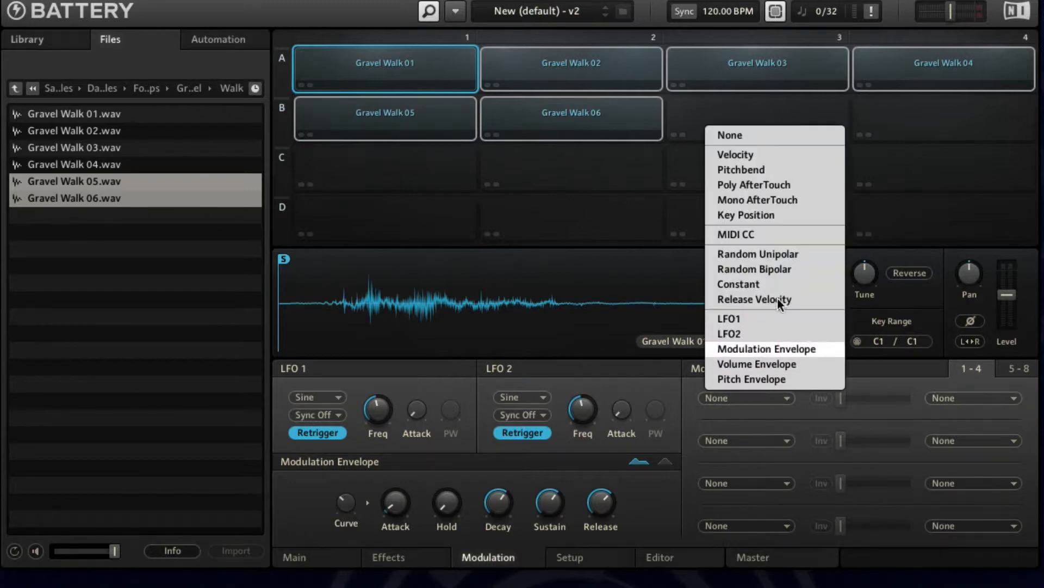
pyautogui.click(958, 399)
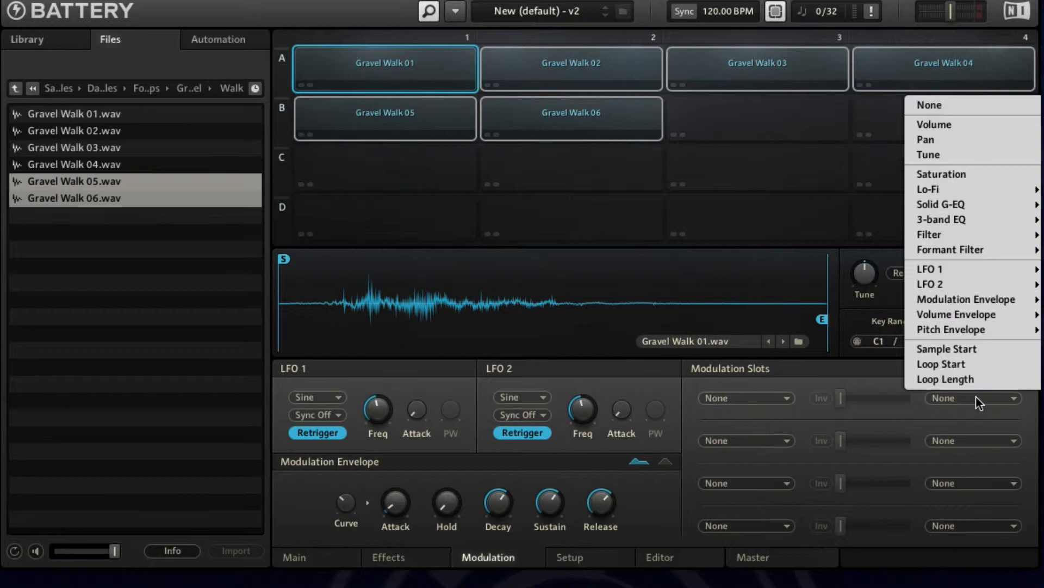
pyautogui.click(736, 397)
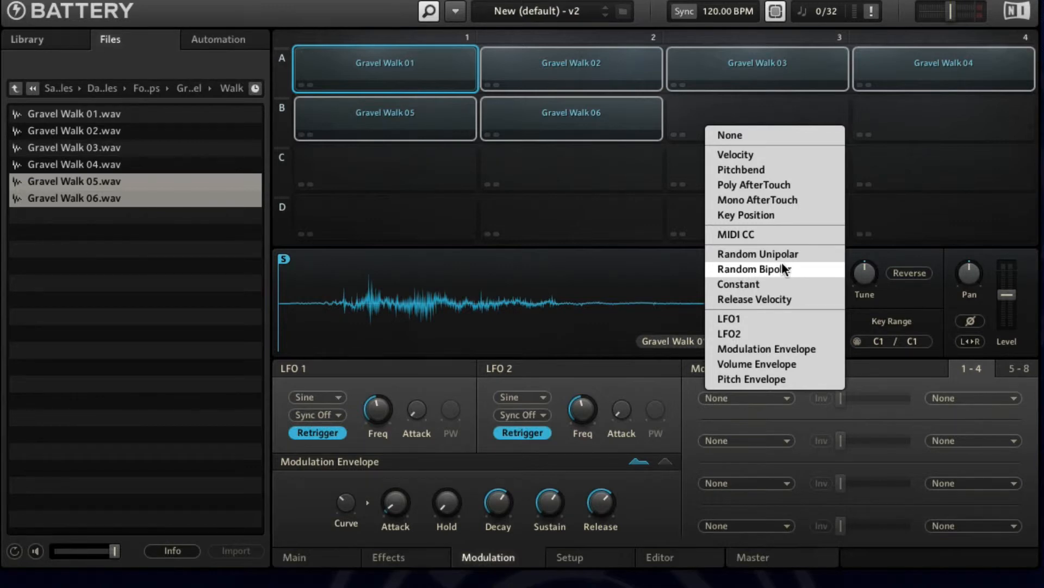
pyautogui.click(820, 427)
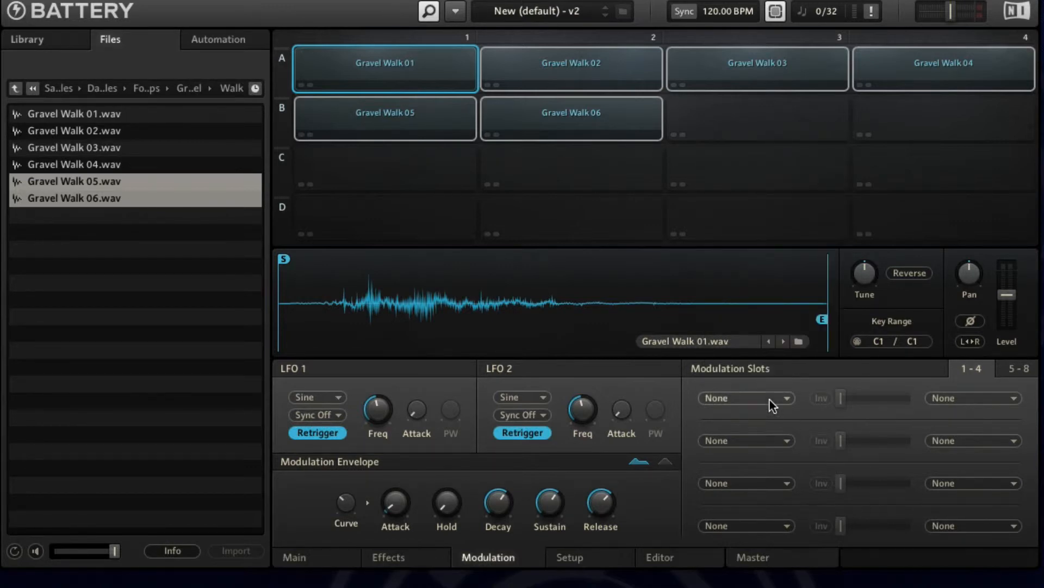
pyautogui.click(755, 402)
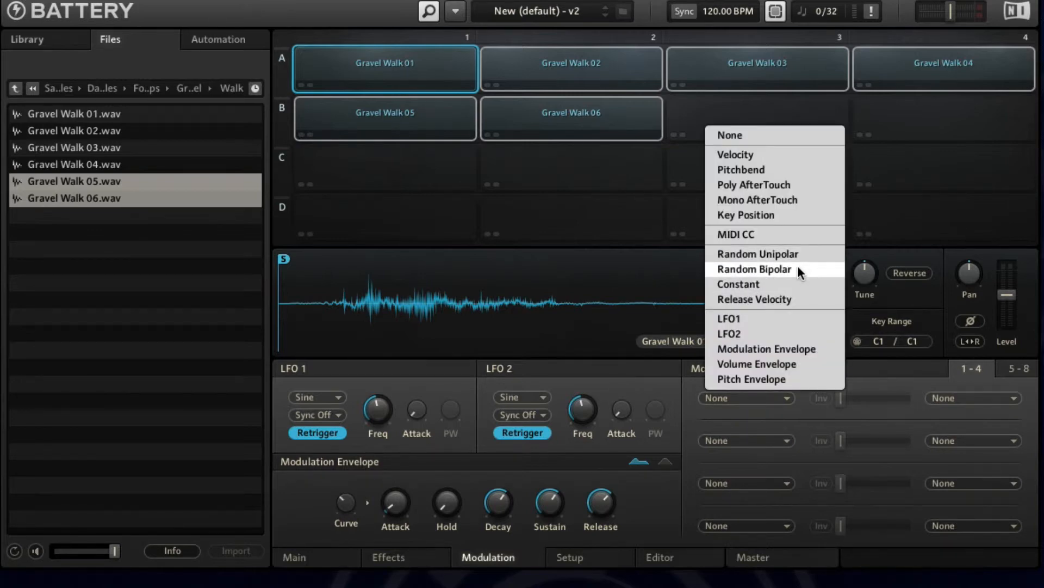
pyautogui.click(781, 269)
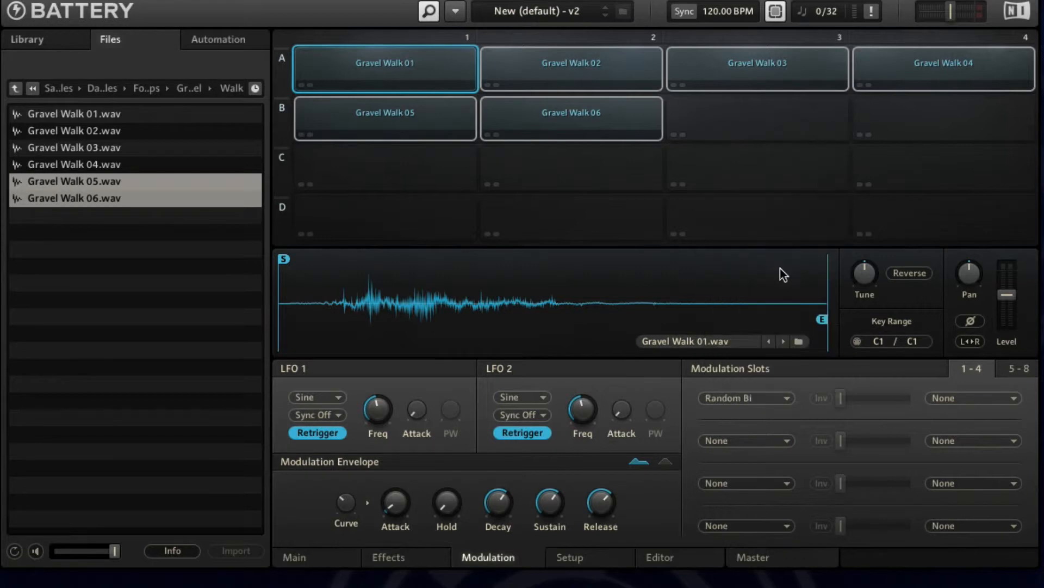
pyautogui.click(973, 400)
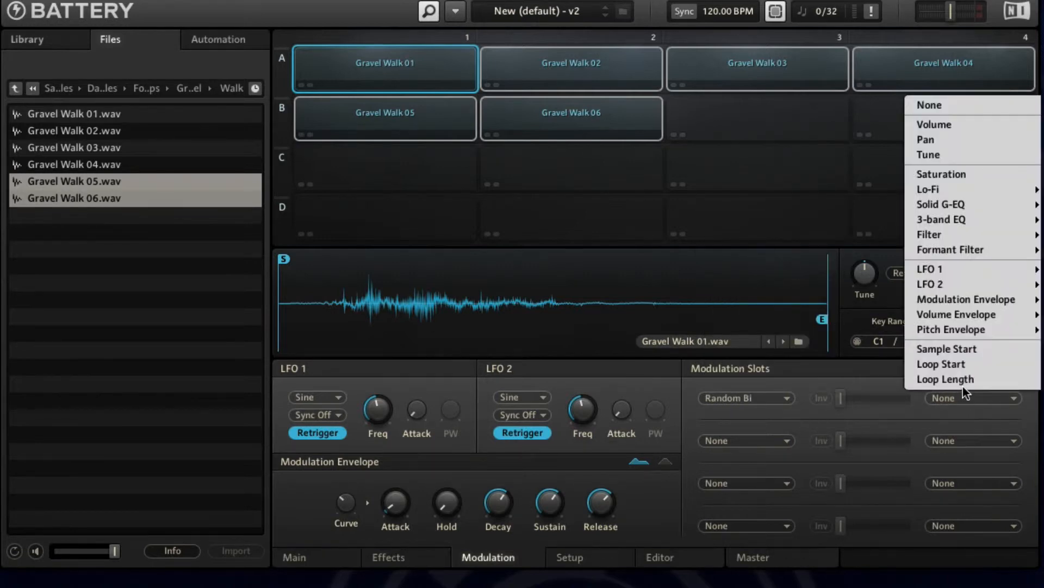
pyautogui.moveTo(958, 335)
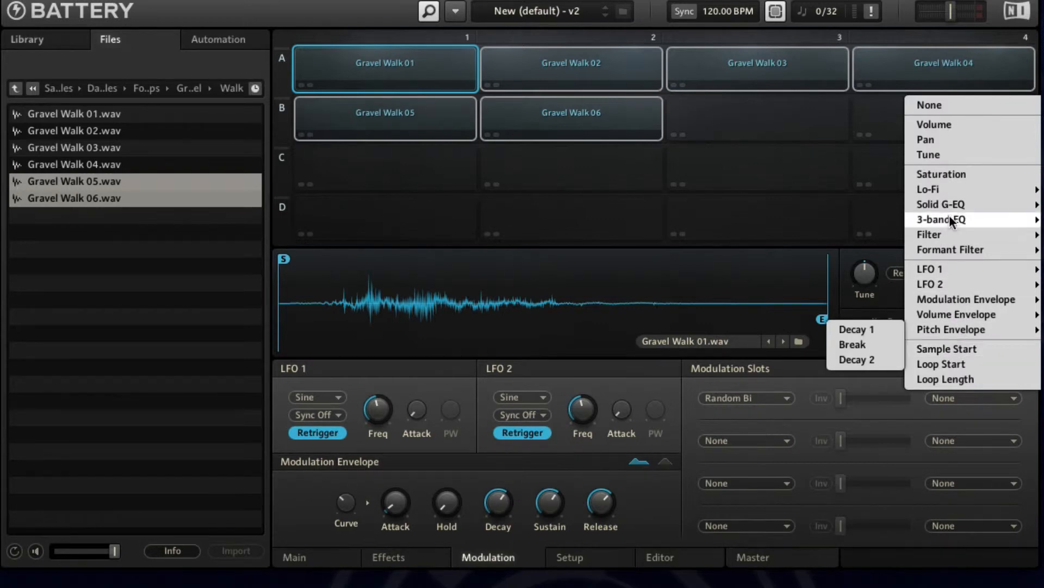
pyautogui.click(941, 153)
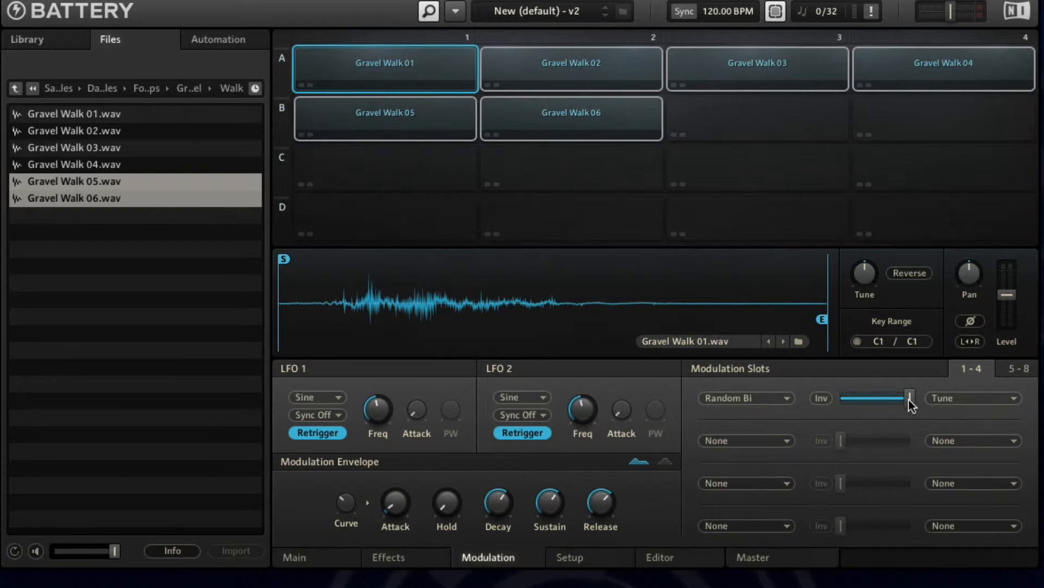
# Lower the random Tune modulation amount to just under half for all six Gravel Walk cells.
pyautogui.moveTo(912, 405); pyautogui.dragTo(870, 404)
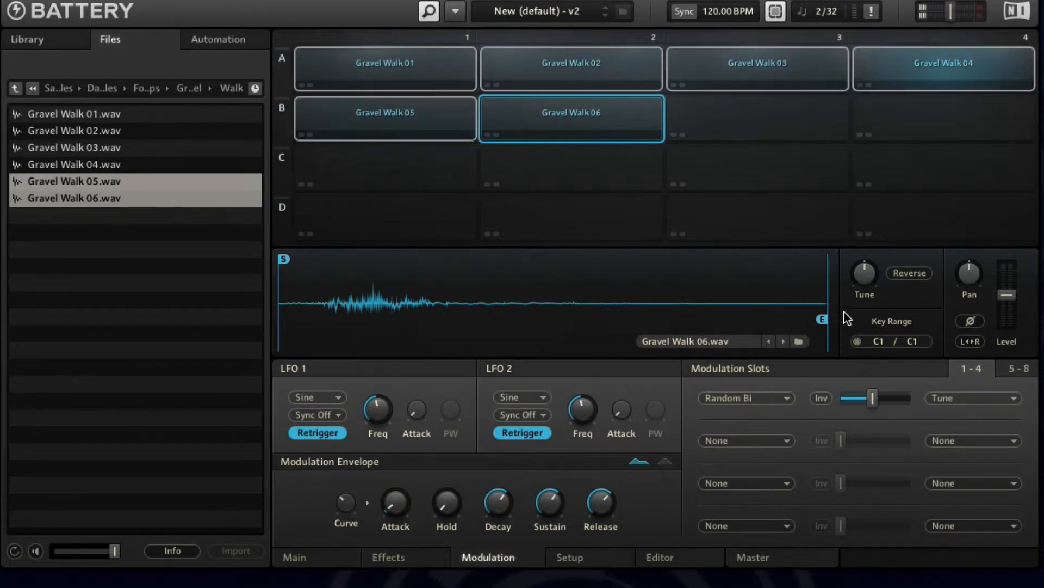
pyautogui.moveTo(847, 298)
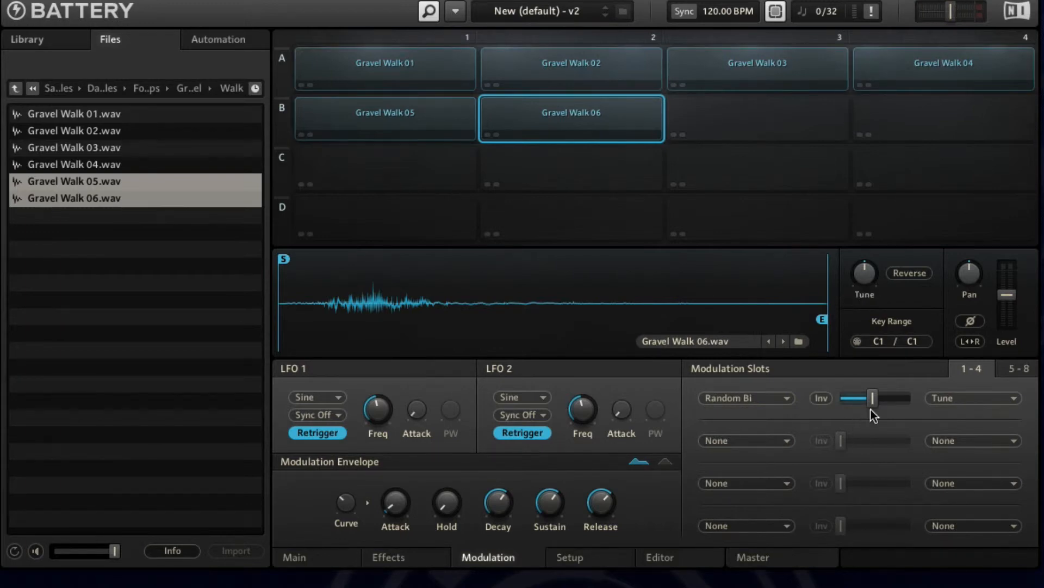
pyautogui.moveTo(878, 399)
pyautogui.mouseDown()
pyautogui.moveTo(867, 399)
pyautogui.moveTo(876, 398)
pyautogui.mouseUp()
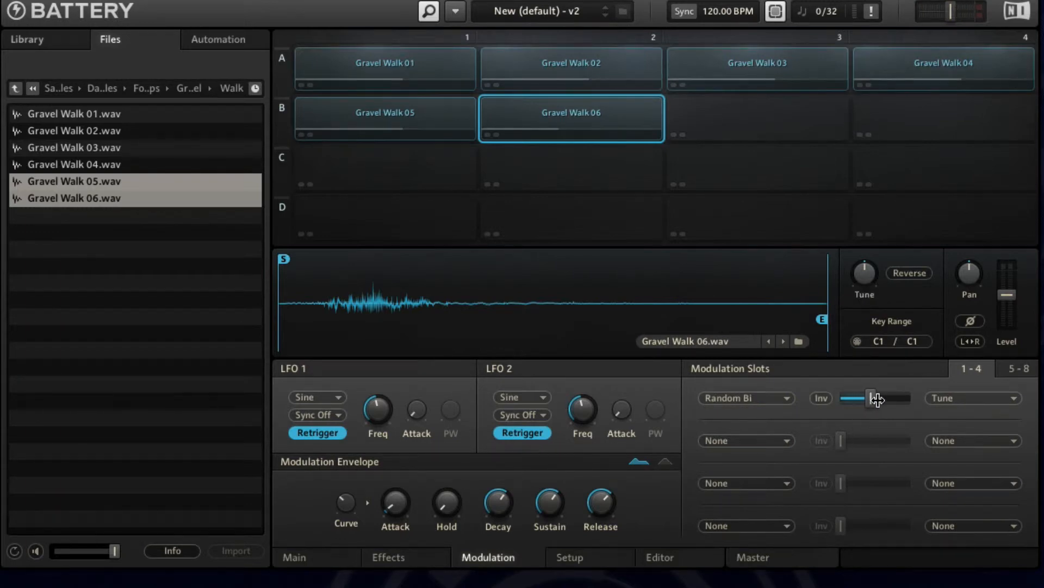
pyautogui.keyDown('shift'); pyautogui.click(425, 66); pyautogui.keyUp('shift')
pyautogui.moveTo(876, 401); pyautogui.dragTo(865, 407)
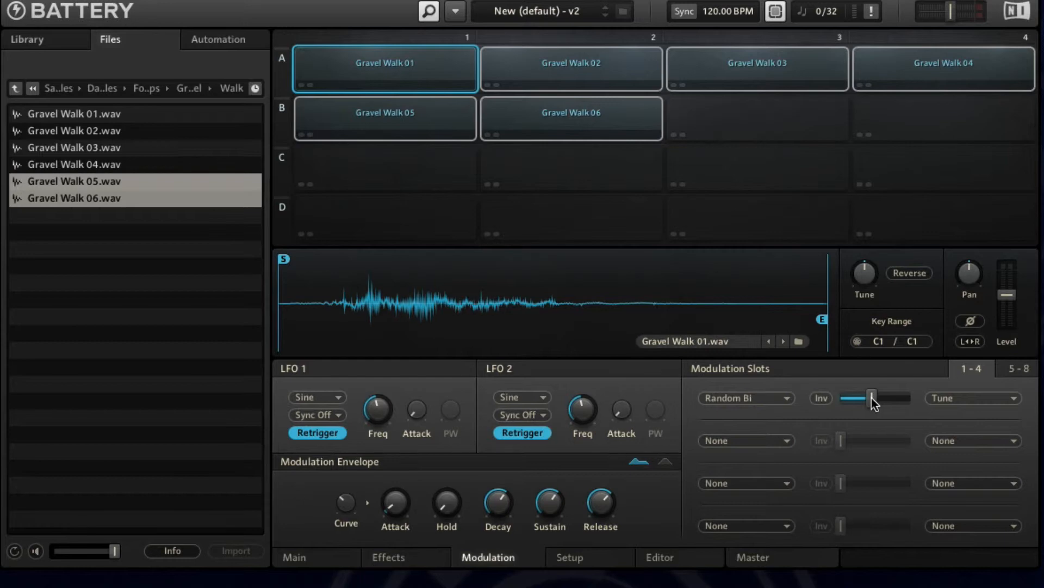
pyautogui.click(1021, 370)
pyautogui.click(959, 371)
pyautogui.click(1001, 373)
pyautogui.click(975, 373)
# Route Random Unipolar to Sample Start in the second modulation slot of all six cells, with the amount at about half.
pyautogui.click(766, 443)
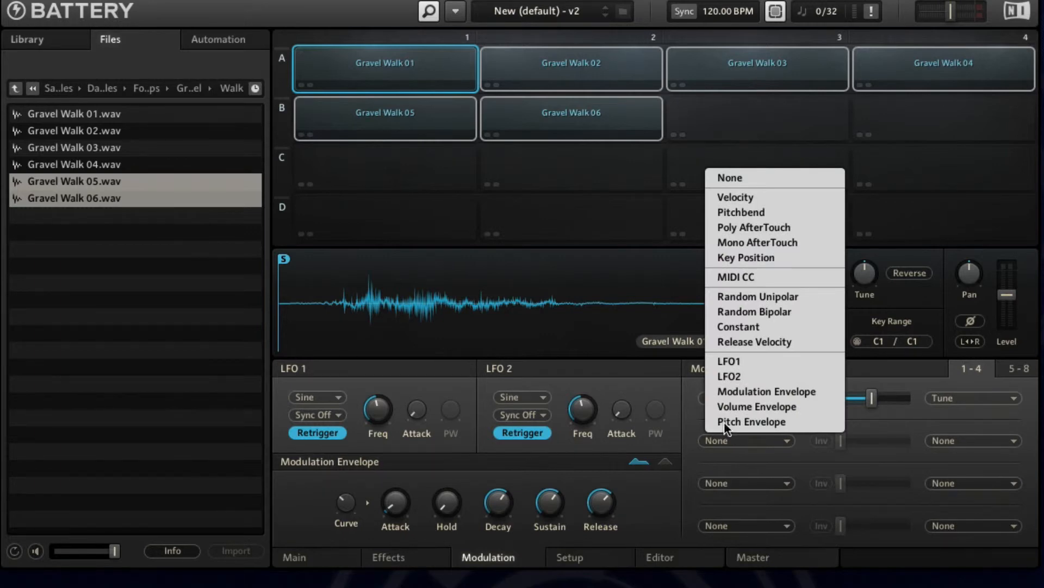
pyautogui.click(798, 297)
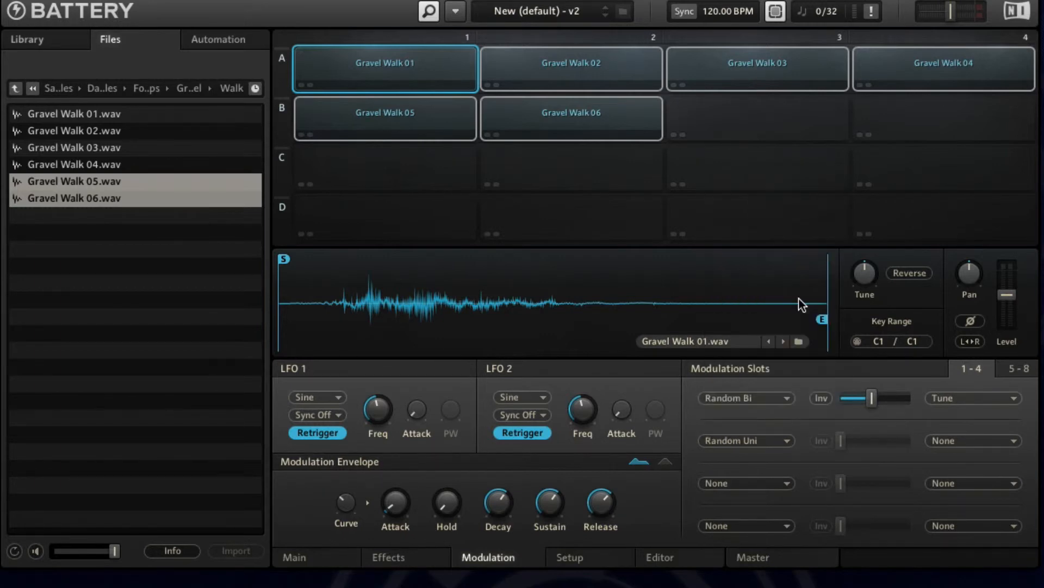
pyautogui.click(975, 442)
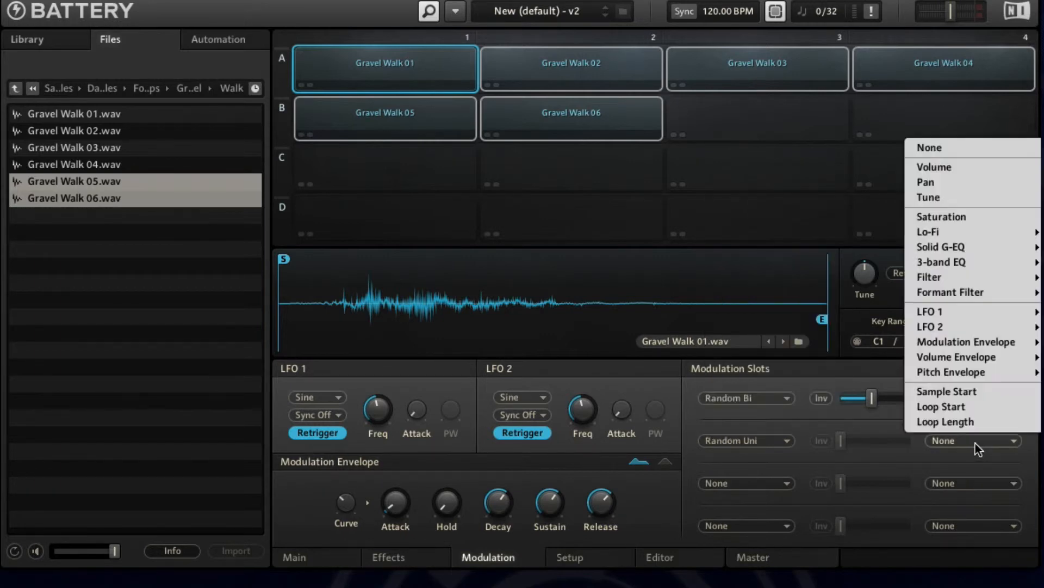
pyautogui.click(989, 389)
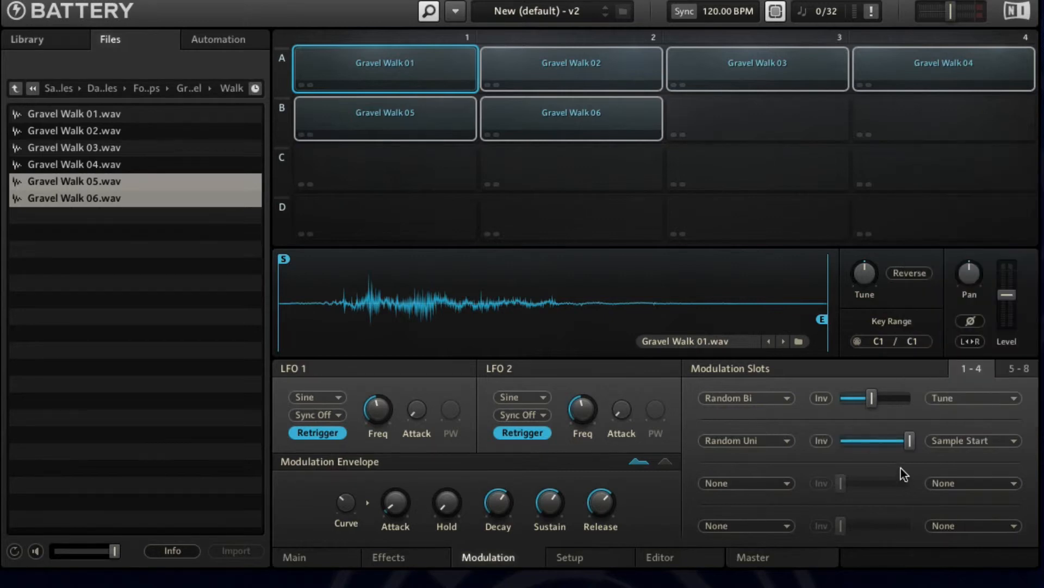
pyautogui.moveTo(909, 441); pyautogui.dragTo(874, 452)
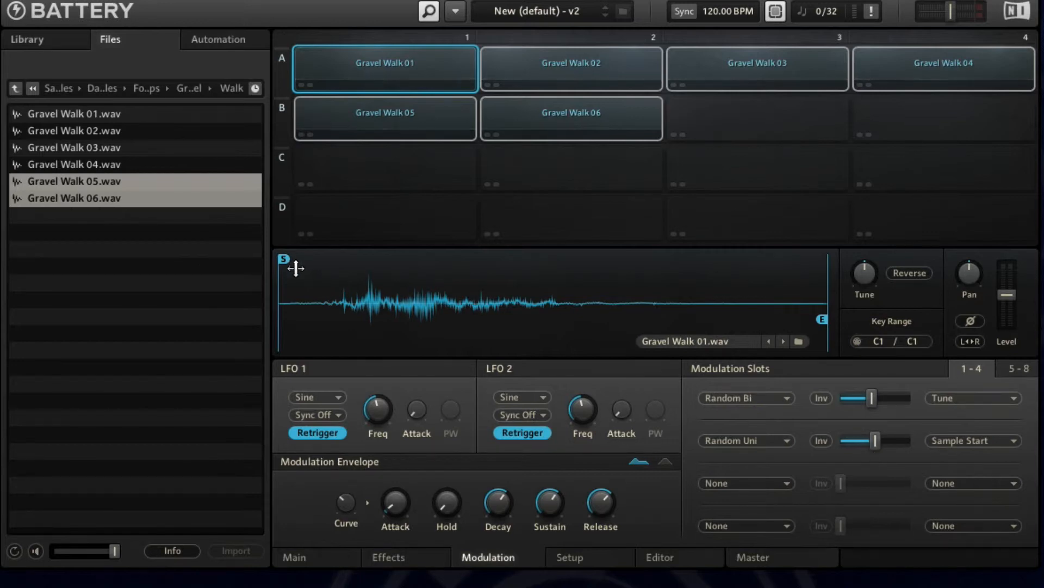
pyautogui.moveTo(283, 264)
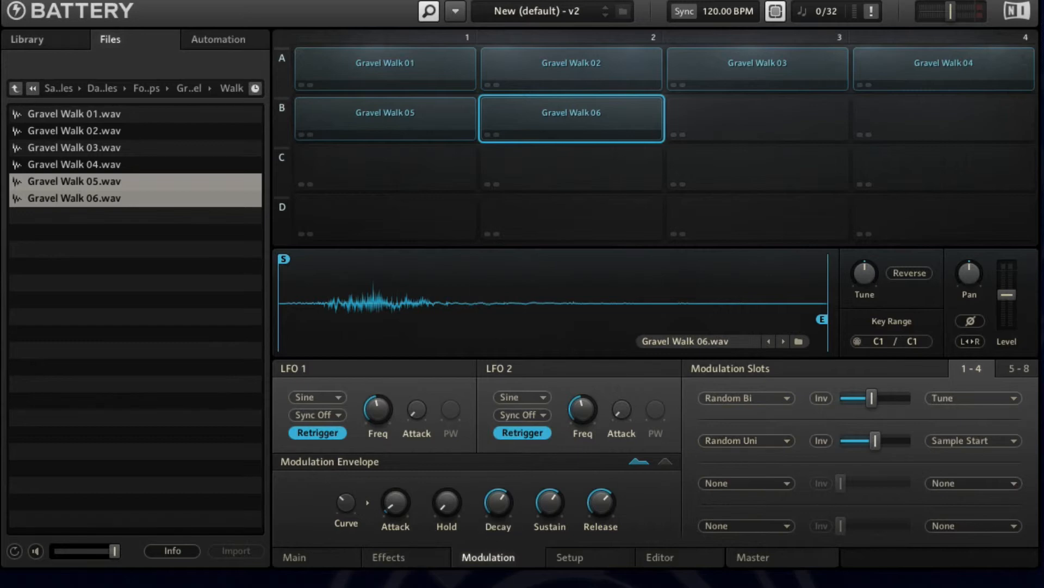
# Review the main envelope, velocity and filter settings of Gravel Walk 06 and the master bus effects.
pyautogui.click(328, 562)
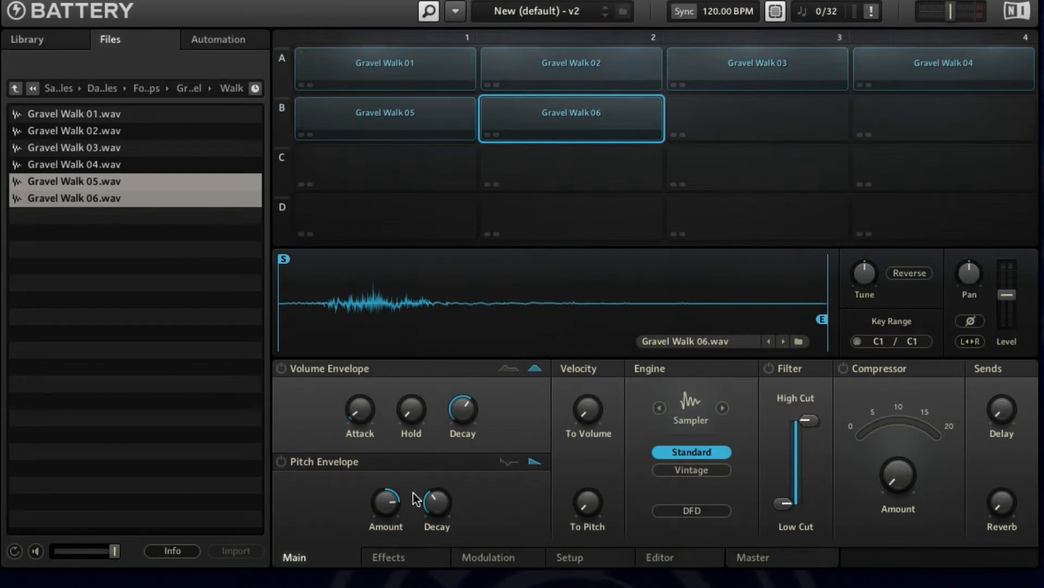
pyautogui.moveTo(439, 487)
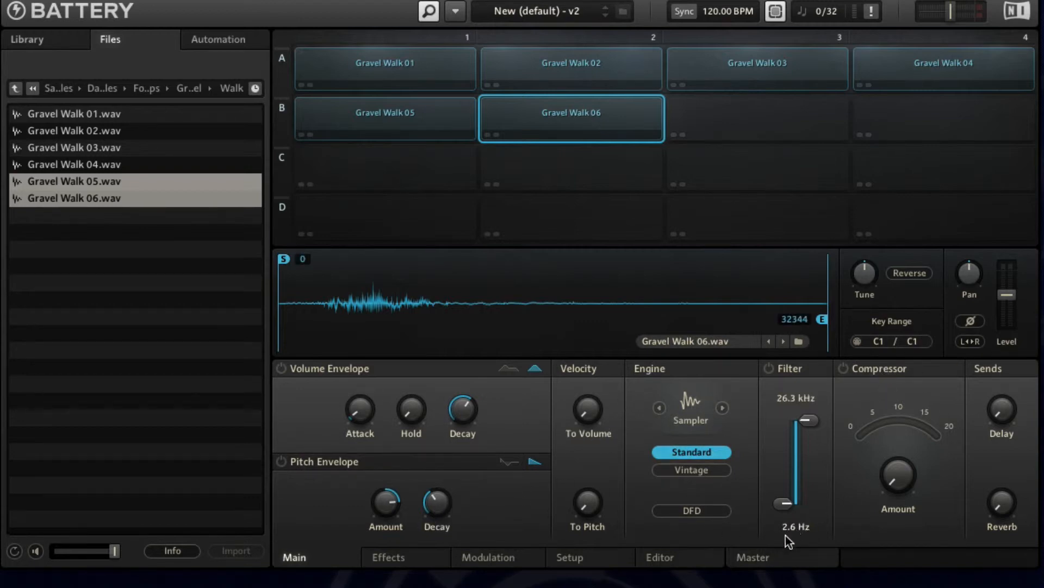
pyautogui.click(784, 558)
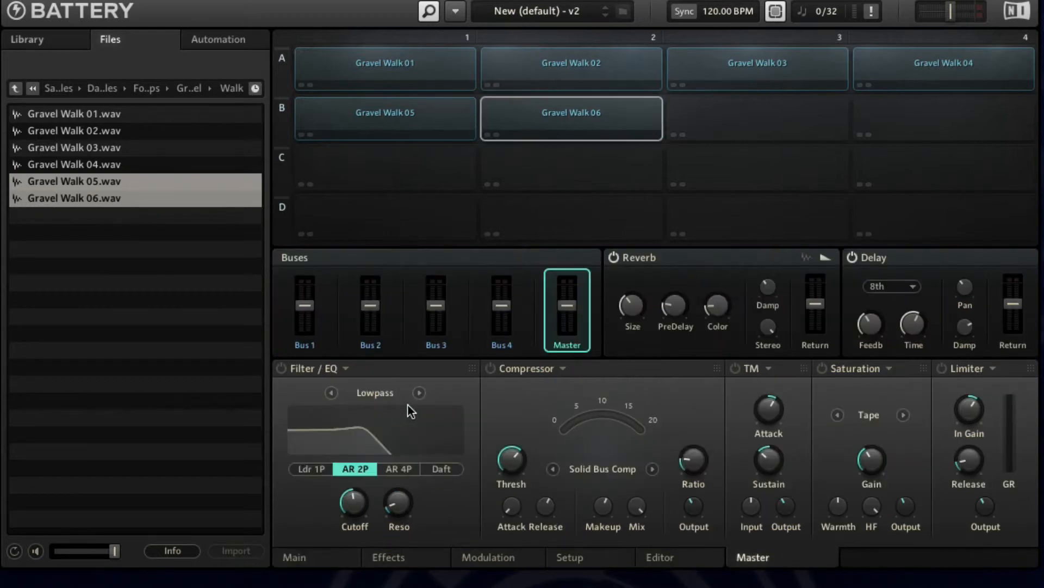